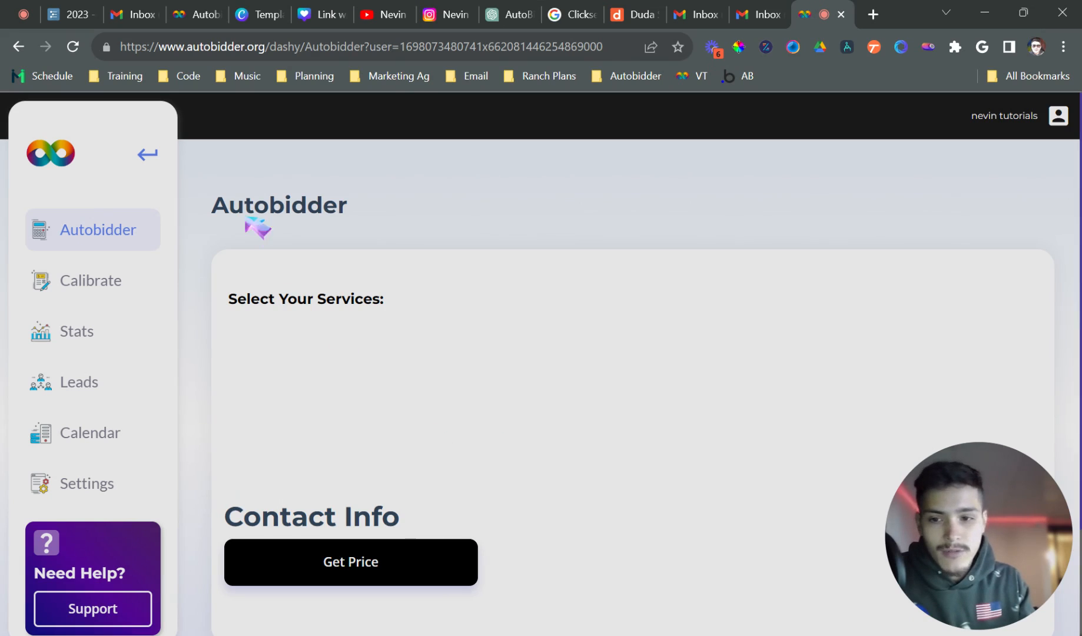
Step: Add a new service in Calibrate by importing the House Washing (Simple) template, and name it House Wash
scroll(281, 352, down, 1)
scroll(348, 345, up, 1)
scroll(285, 317, down, 1)
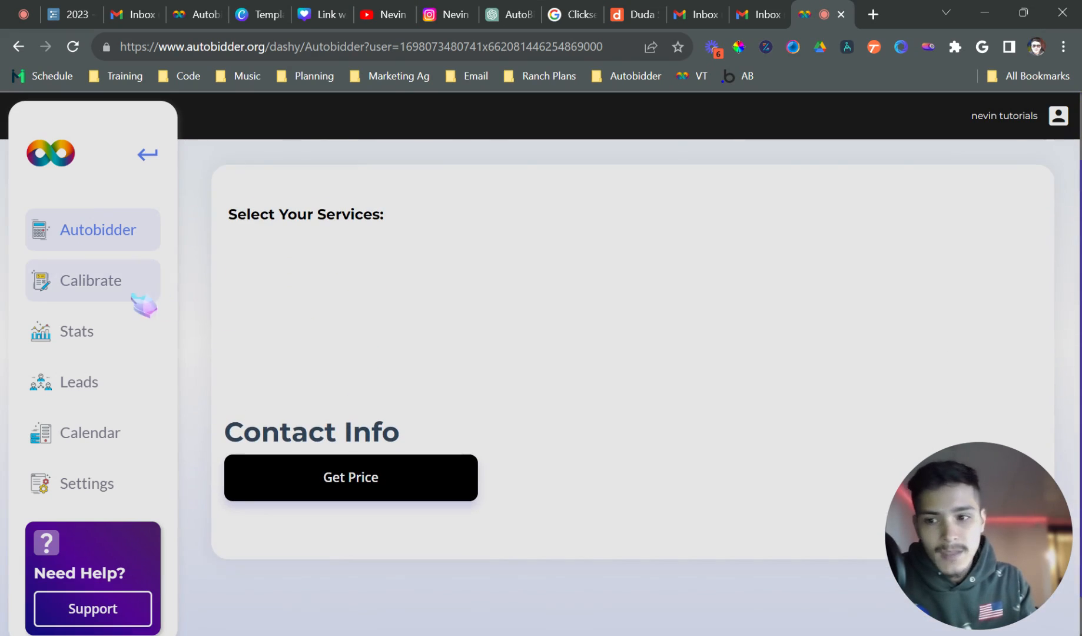
click(129, 291)
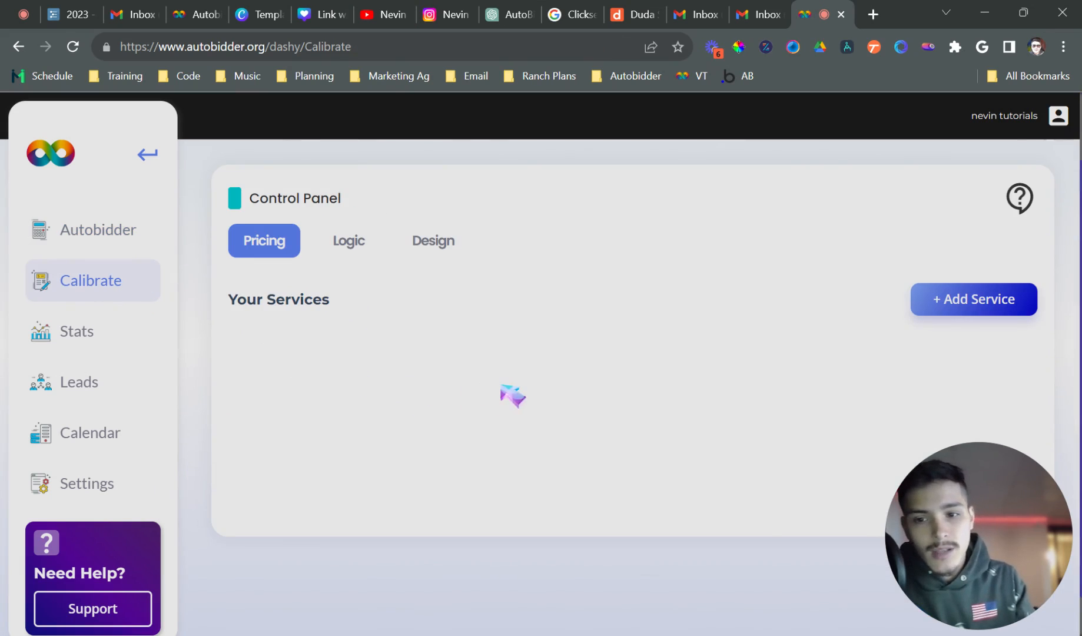
click(960, 311)
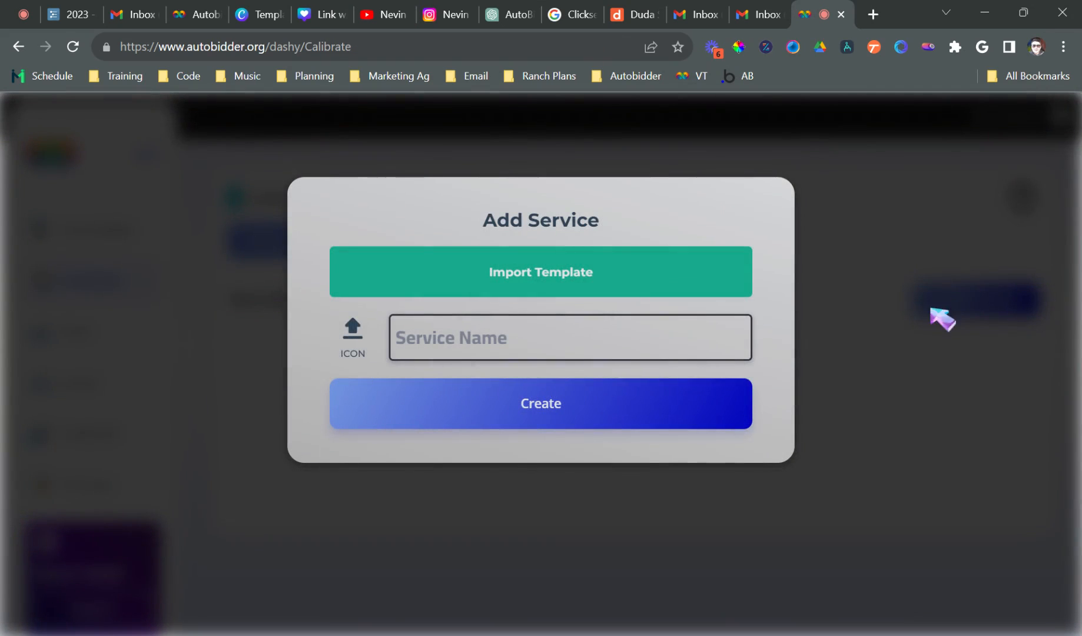
click(496, 271)
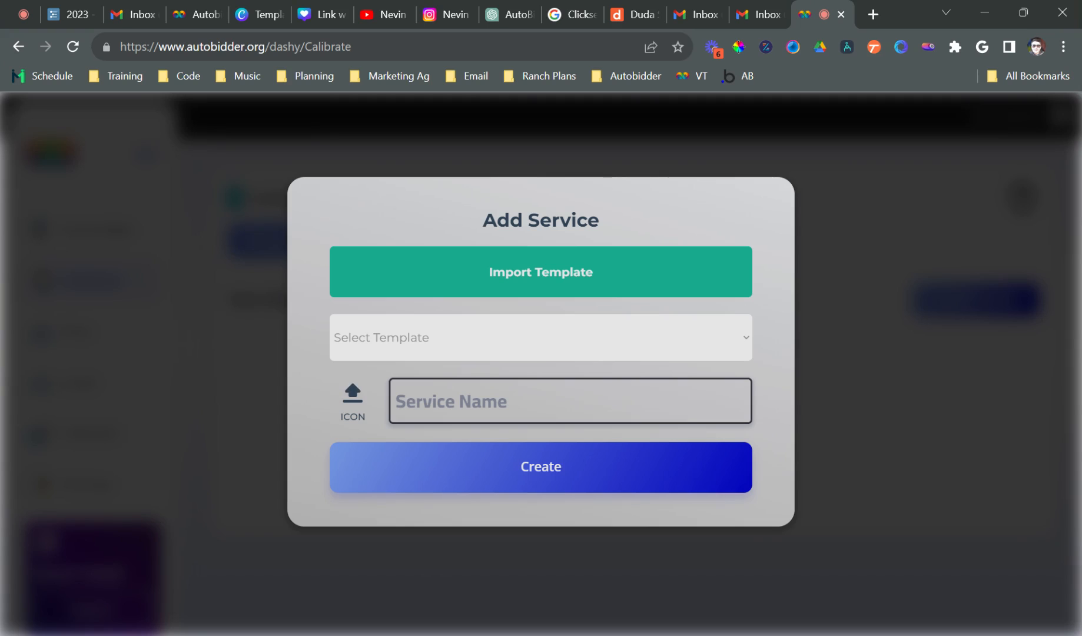
click(370, 463)
click(439, 402)
text(Hou)
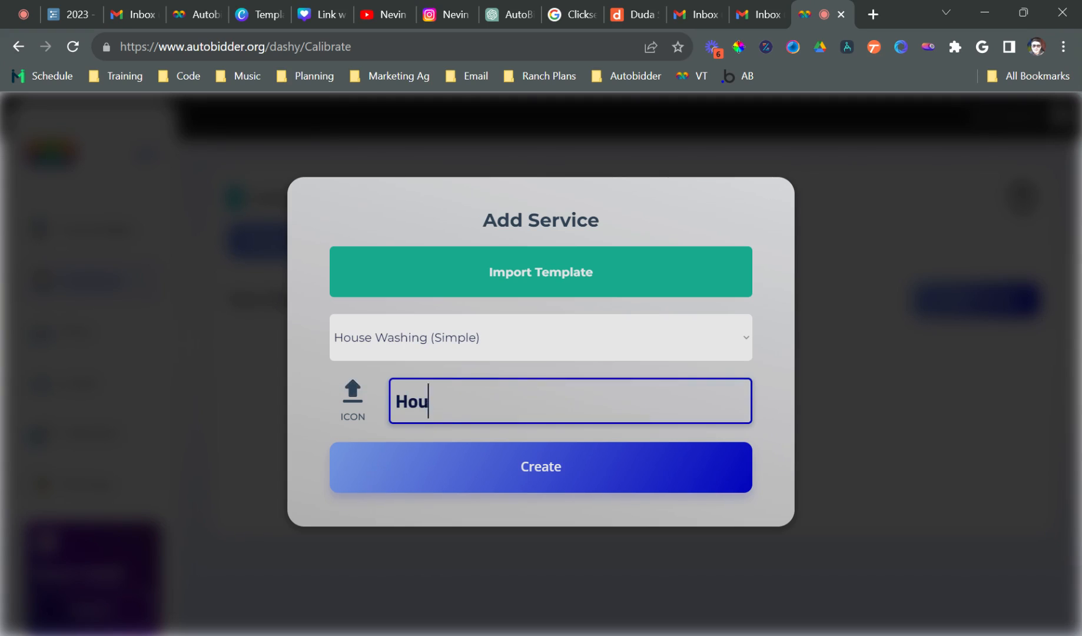
text(se Wash)
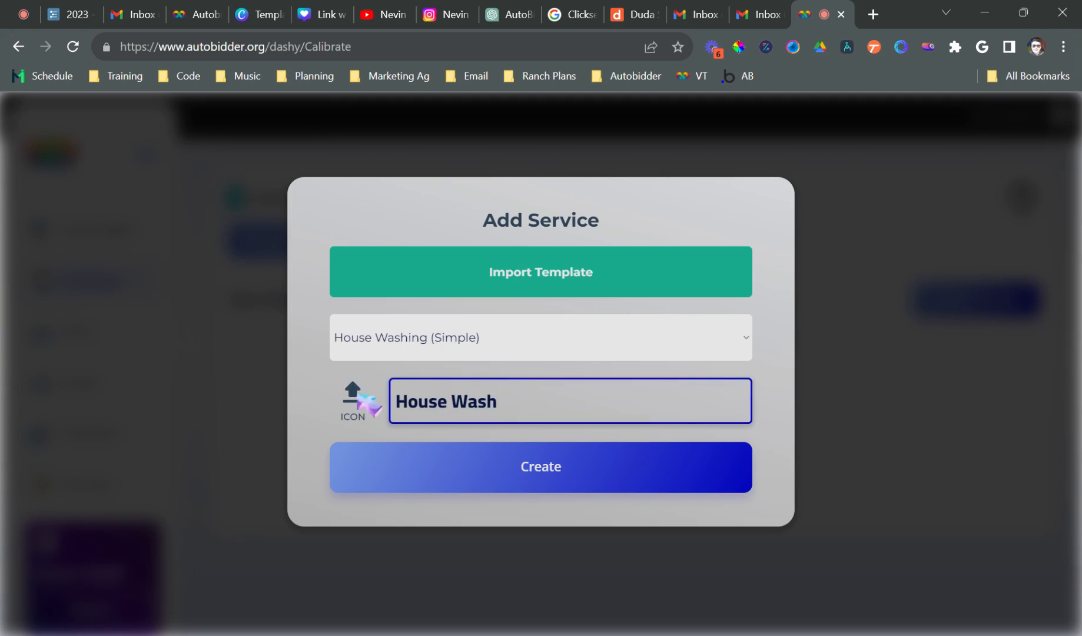
Step: Give the service the library icon of a house with an attached garage and create it
click(354, 406)
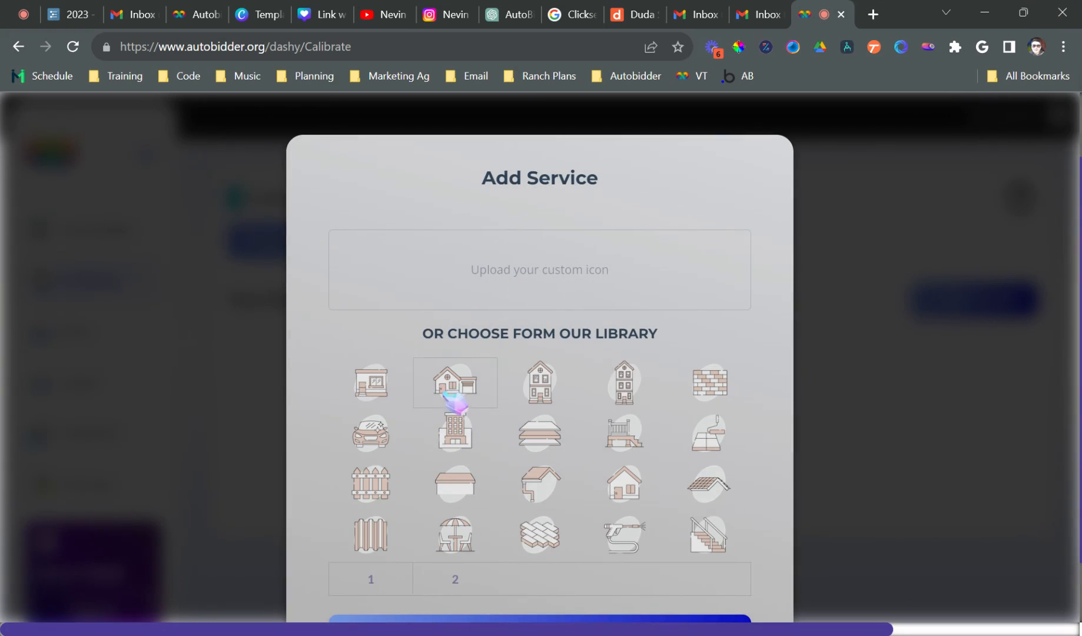
click(454, 388)
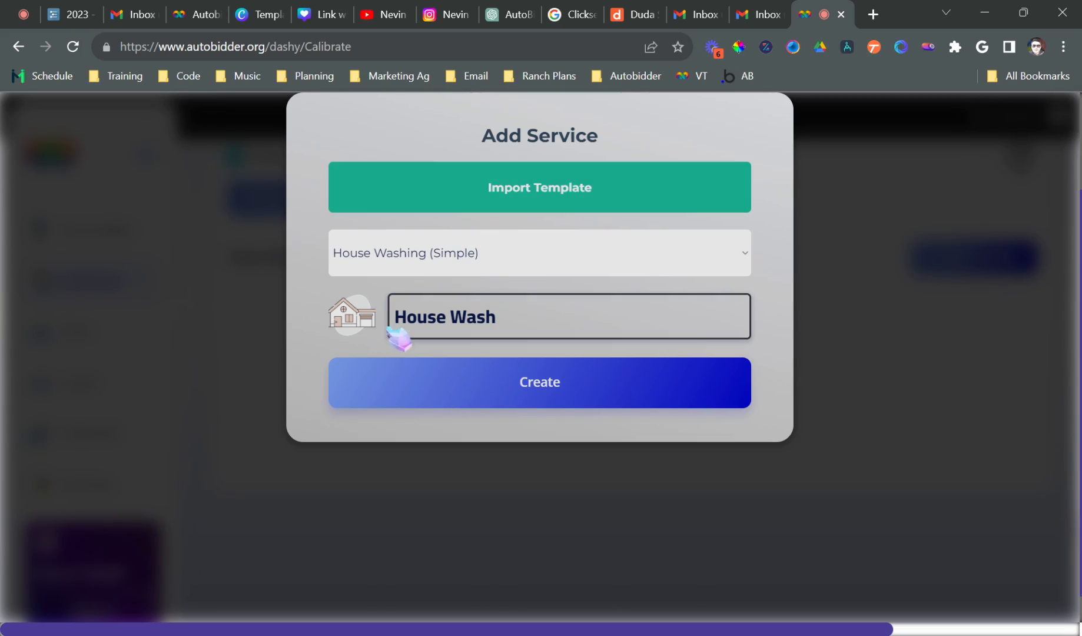
click(484, 401)
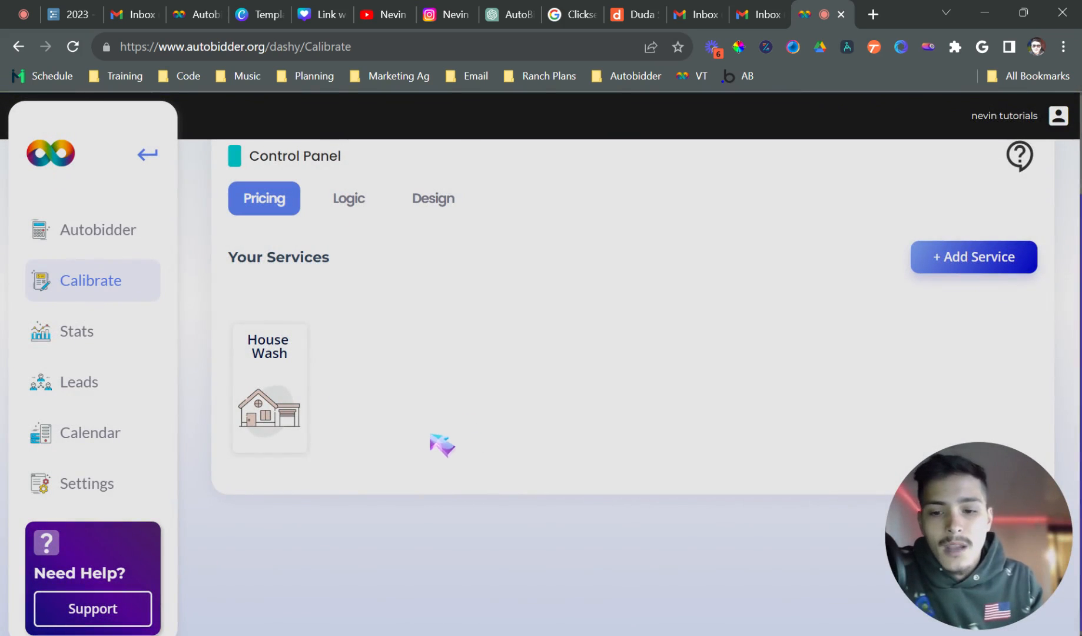
Step: Publish the House Wash service after checking its imported questions, and select it in the Autobidder form
click(300, 393)
scroll(377, 459, down, 3)
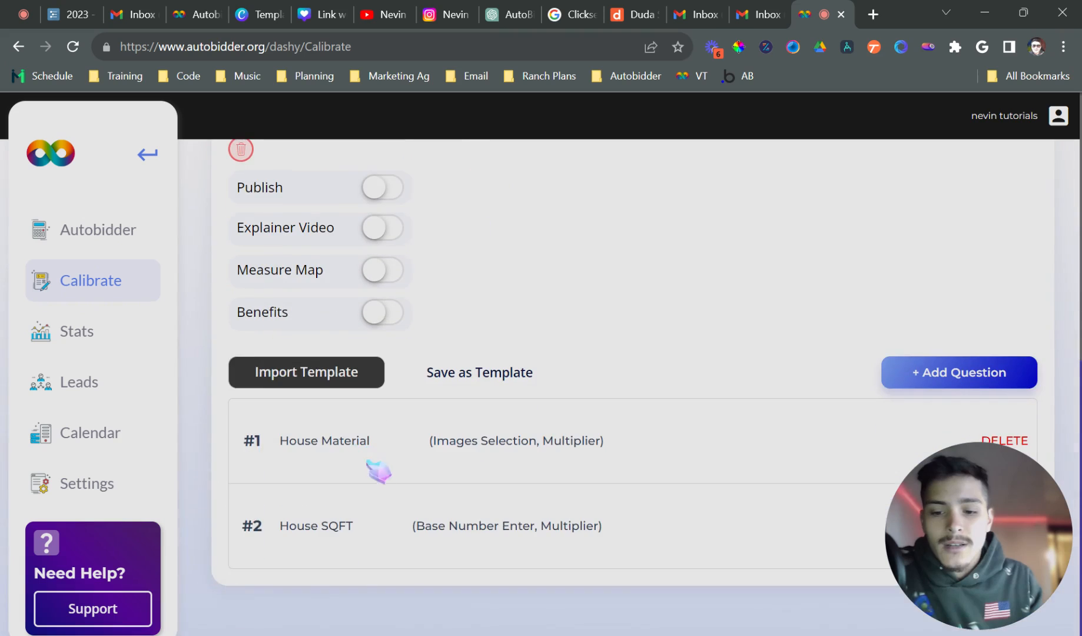
scroll(462, 406, down, 2)
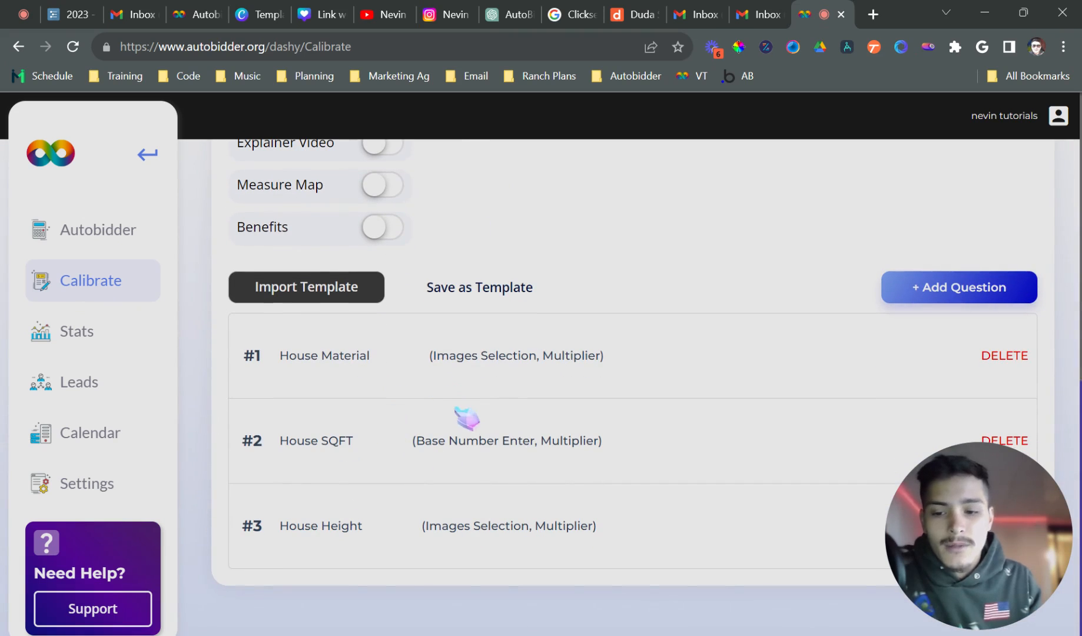
scroll(424, 471, down, 1)
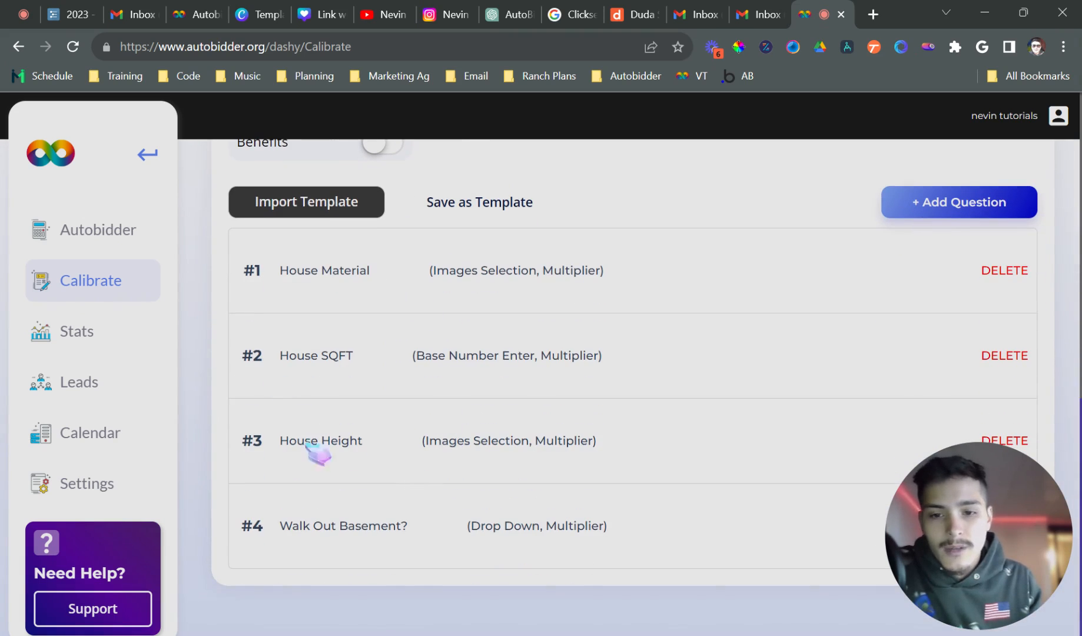
scroll(454, 379, up, 3)
scroll(506, 400, up, 1)
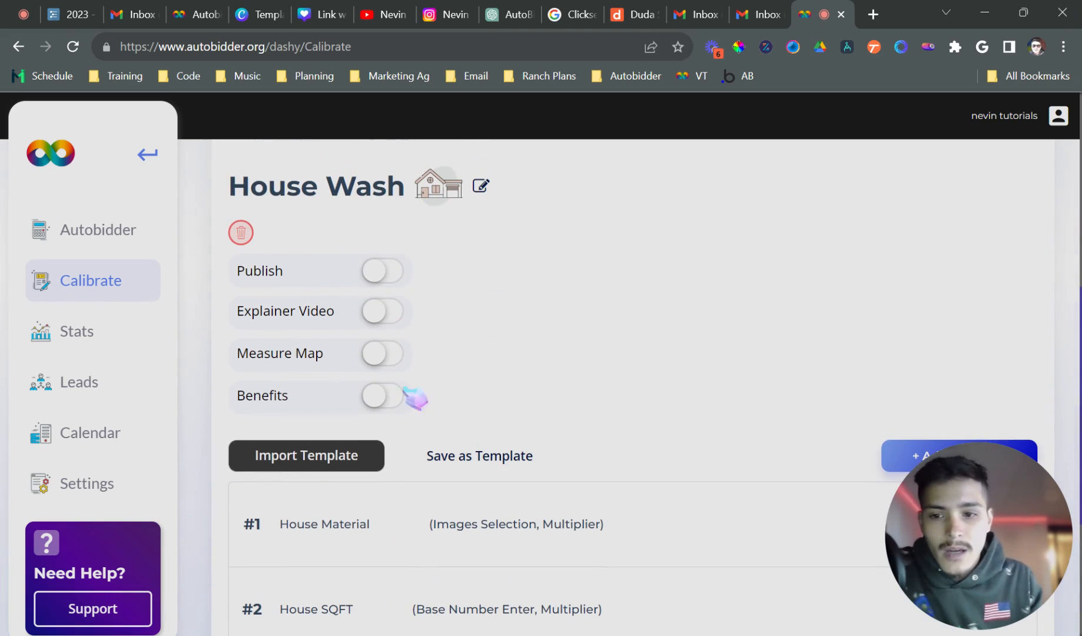
click(389, 274)
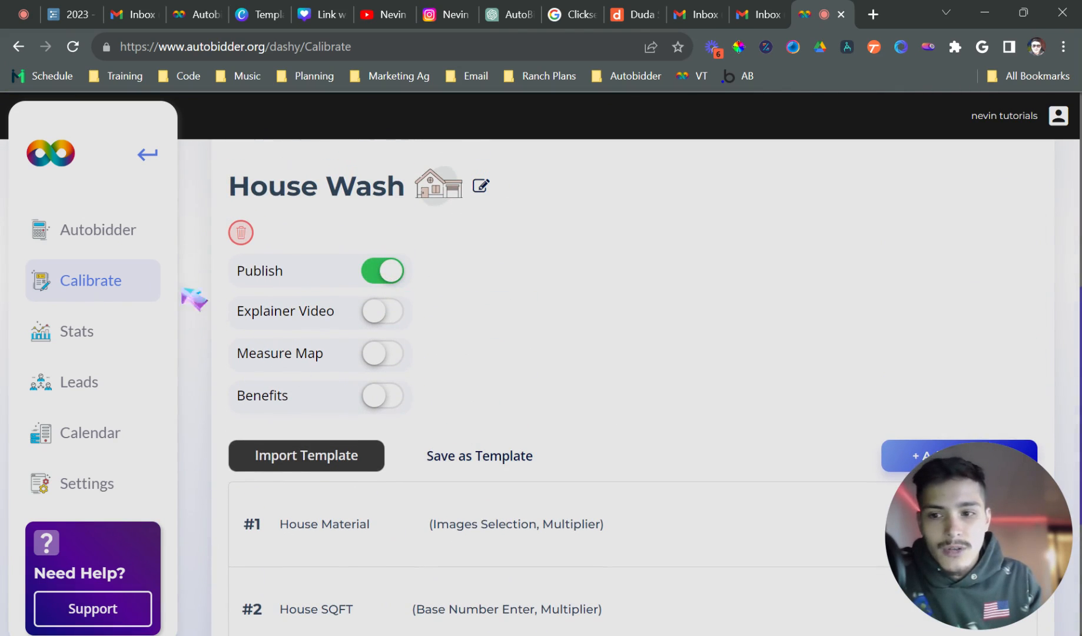
click(111, 240)
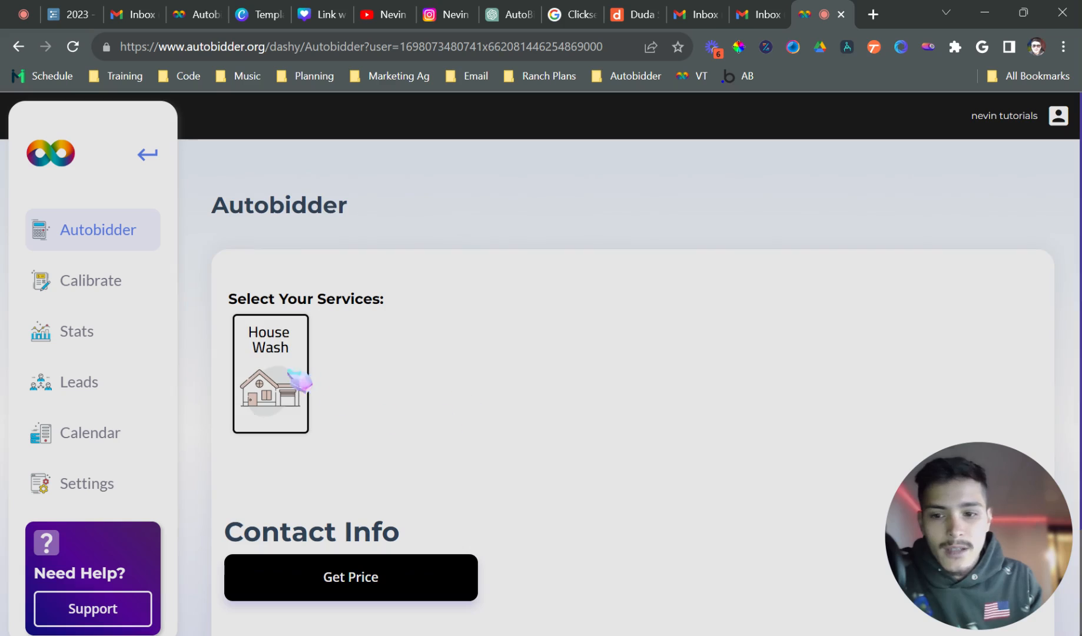
click(305, 406)
Step: View the available Logic options in the Calibrate control panel
click(100, 280)
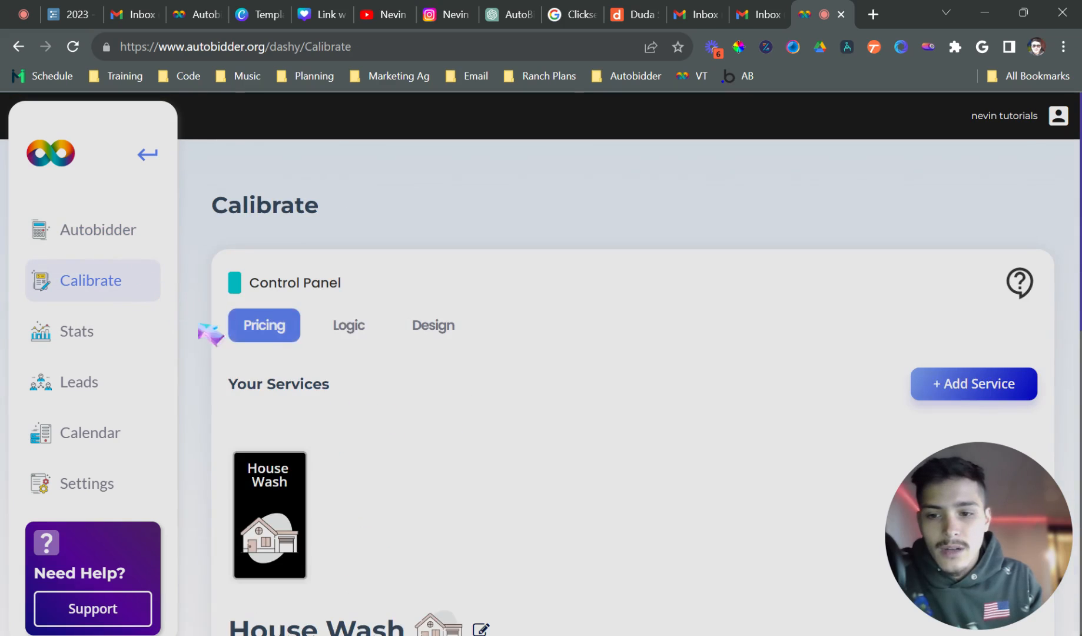
click(350, 325)
scroll(413, 365, down, 1)
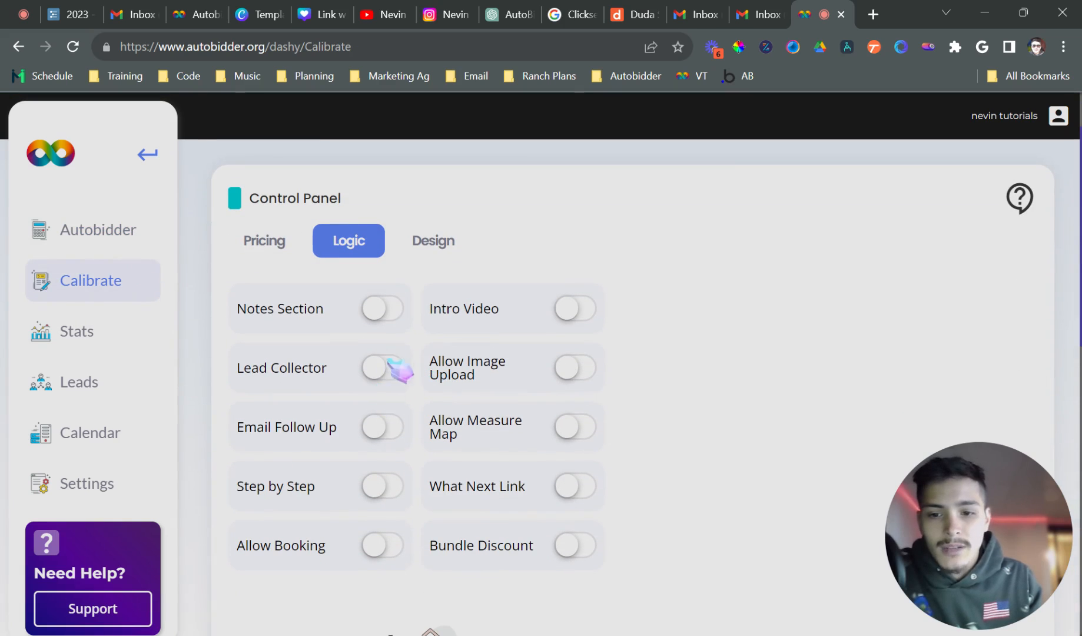
Step: Get a House Wash price in the Autobidder form for 800 SQFT, 1 Floor and no walk-out basement
click(147, 247)
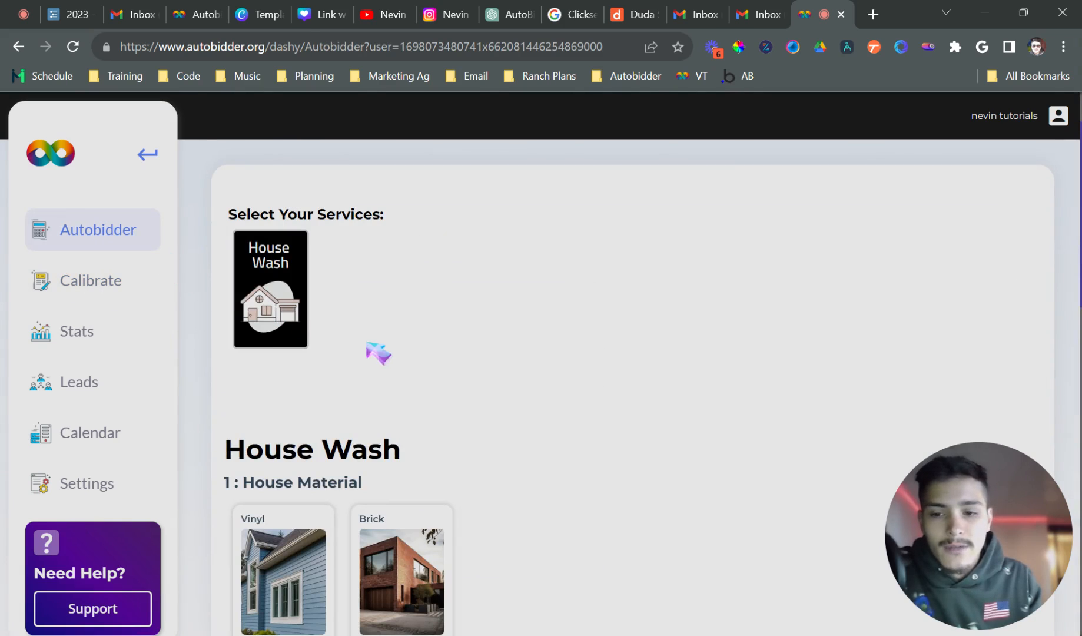
scroll(330, 460, down, 7)
scroll(319, 451, down, 3)
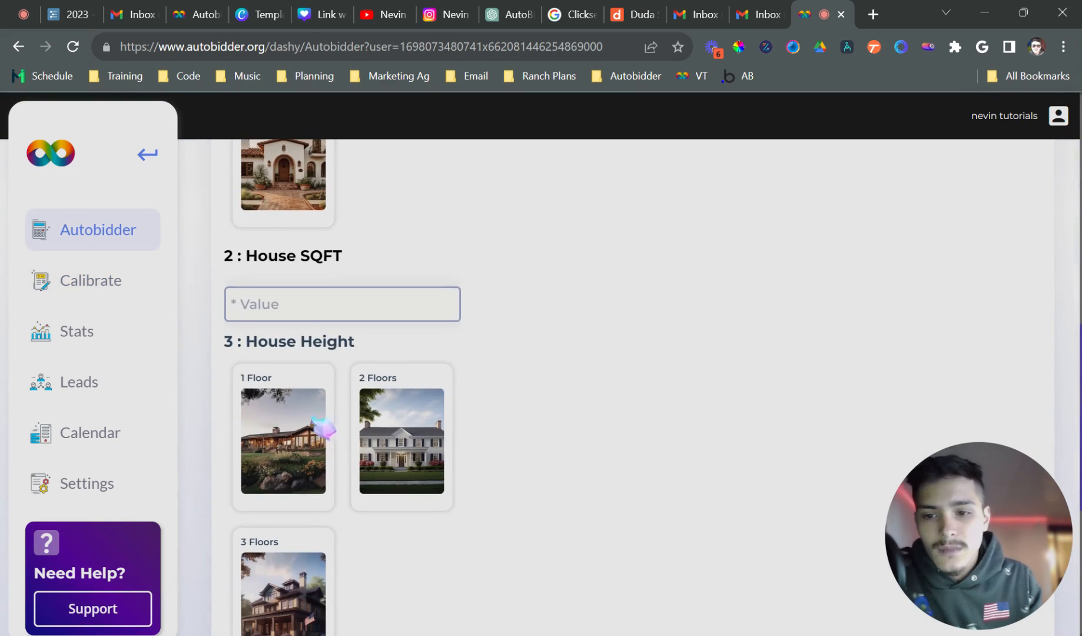
click(312, 306)
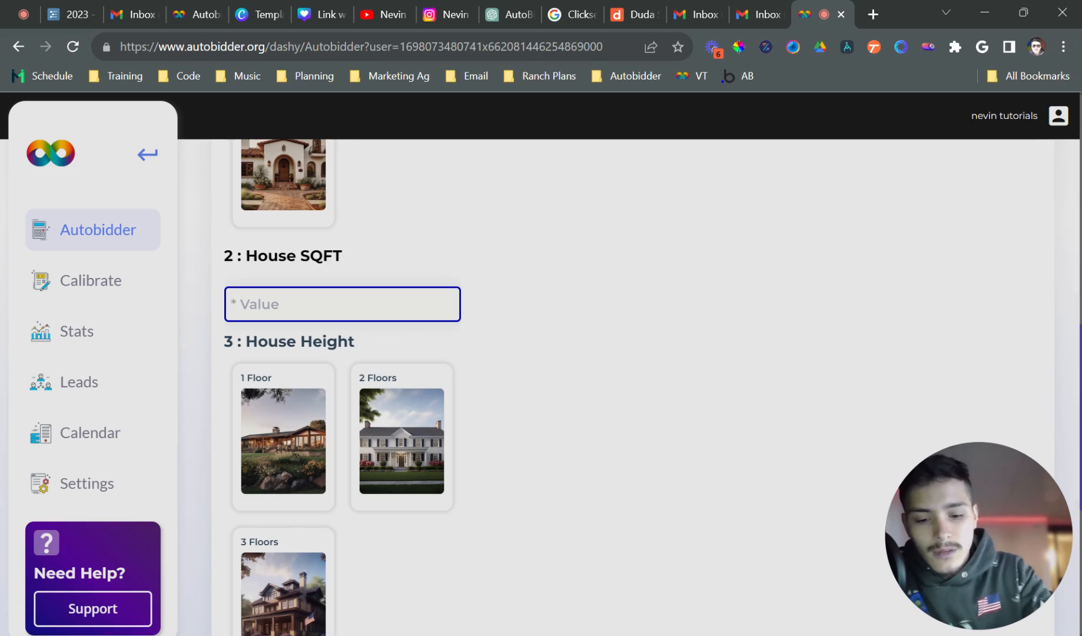
text(800)
click(296, 391)
scroll(303, 412, down, 6)
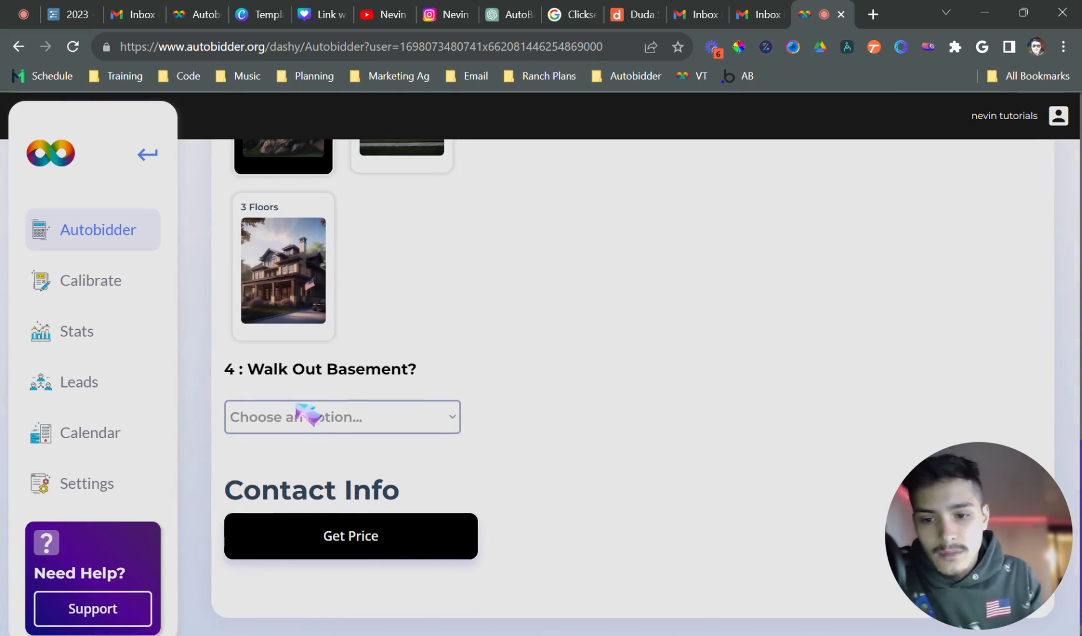
click(296, 443)
click(314, 533)
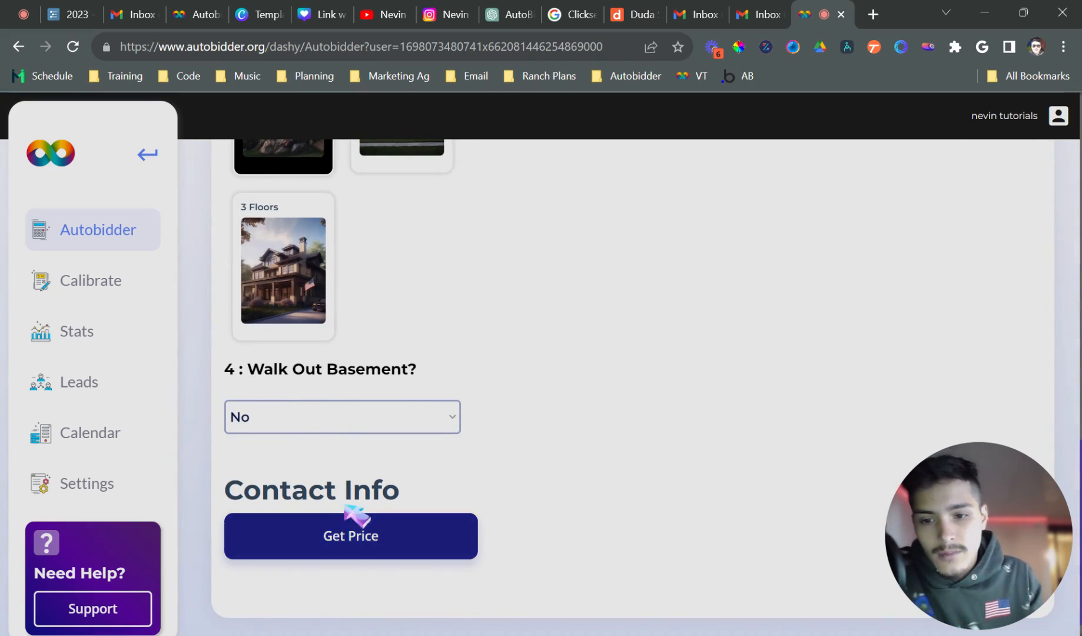
scroll(424, 497, down, 3)
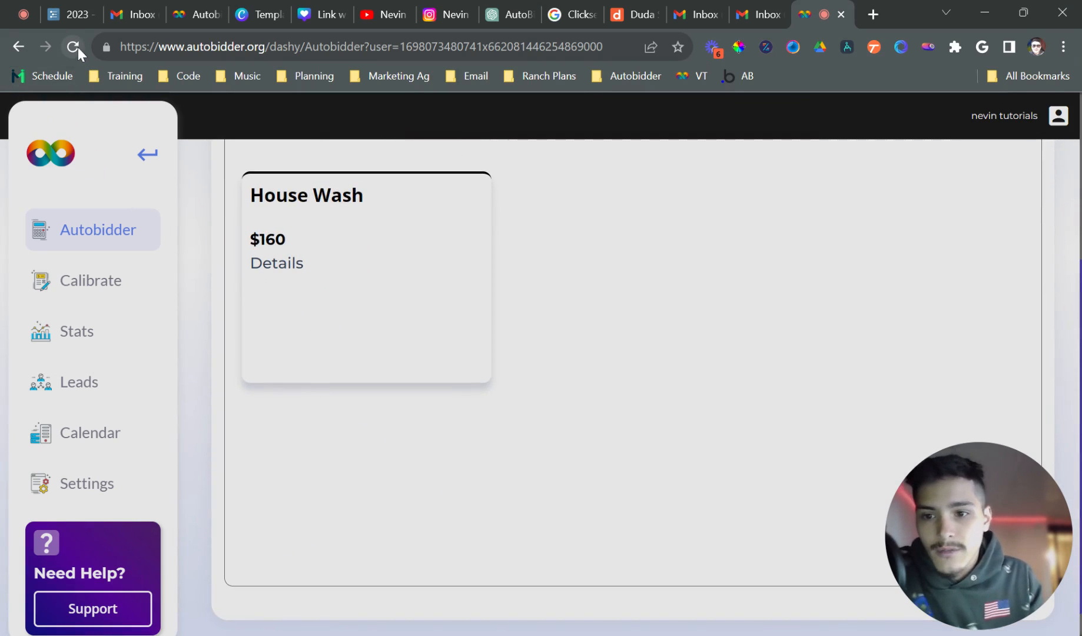
Step: Reload the page and set the form color to teal #5cb3b2 in the Calibrate design settings
click(73, 47)
click(95, 282)
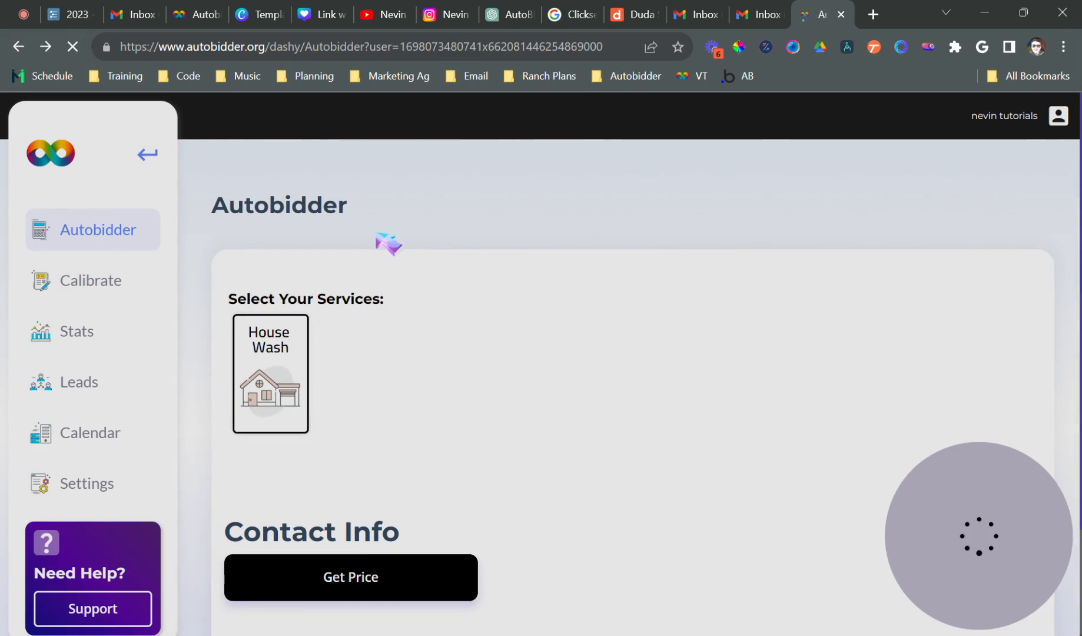
click(148, 298)
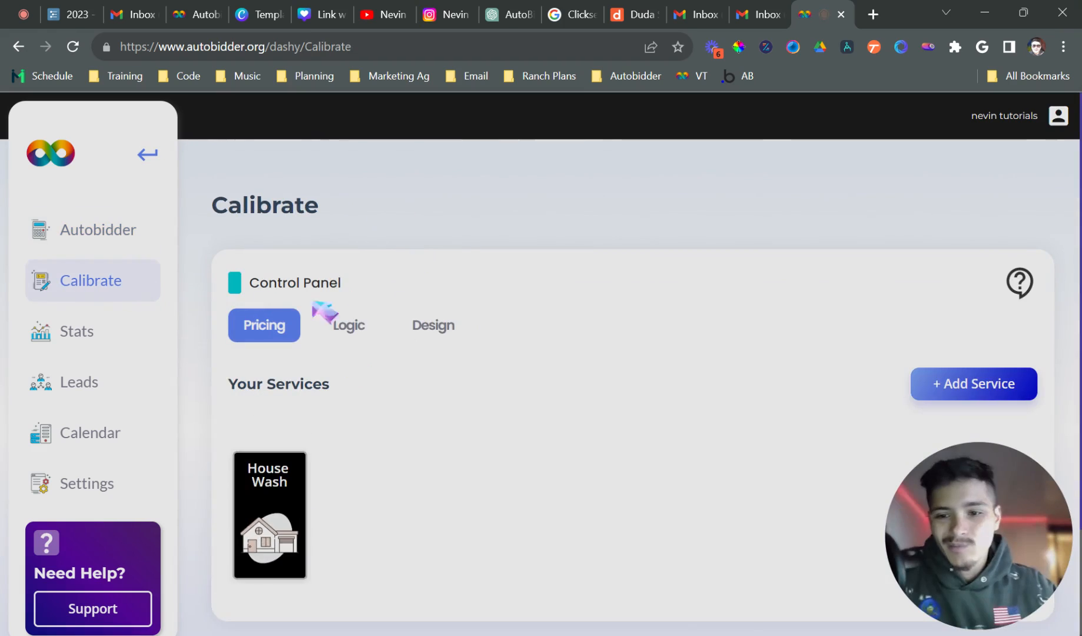
click(434, 327)
scroll(413, 365, down, 2)
click(382, 326)
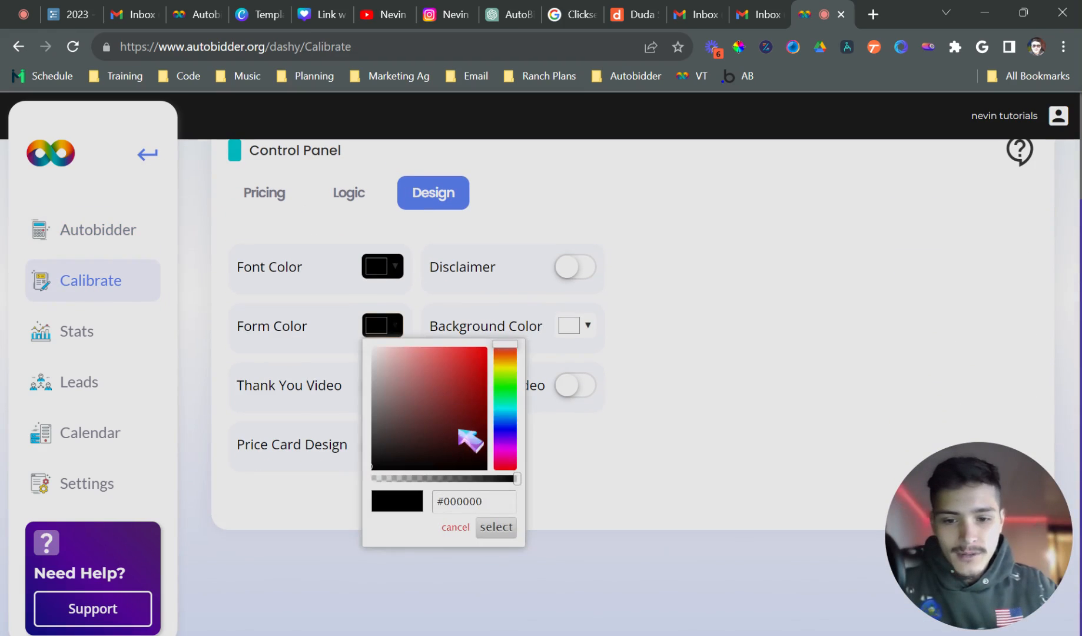
mouse_move(458, 412)
mouse_down()
mouse_move(435, 384)
mouse_move(451, 390)
mouse_move(424, 379)
mouse_up()
click(504, 405)
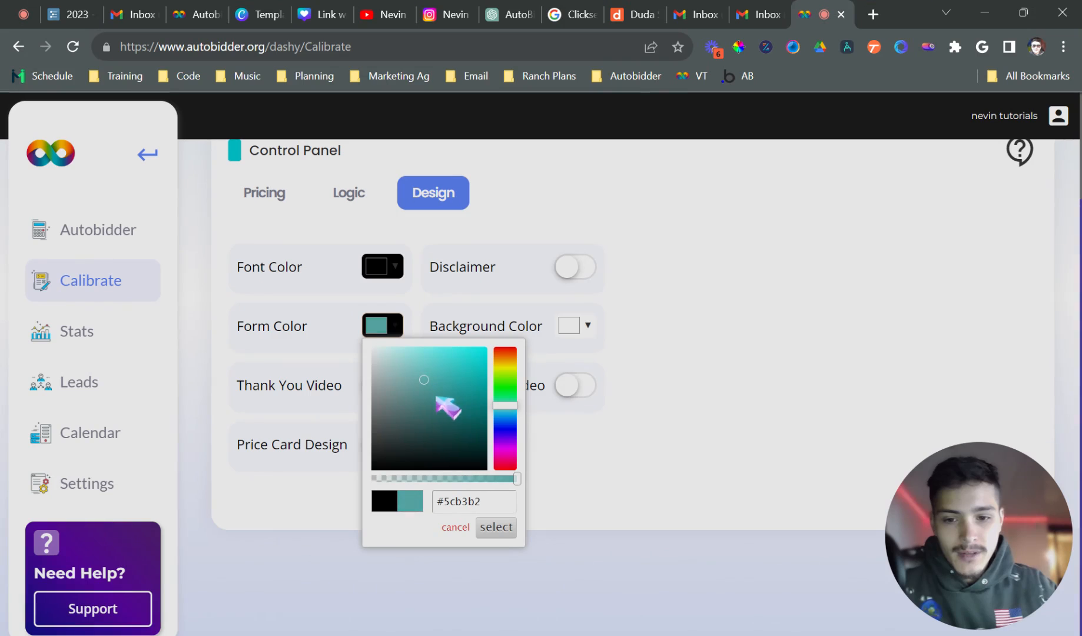
click(494, 526)
Step: Return to the Autobidder form, select the House Wash service and choose Vinyl as the house material
click(160, 243)
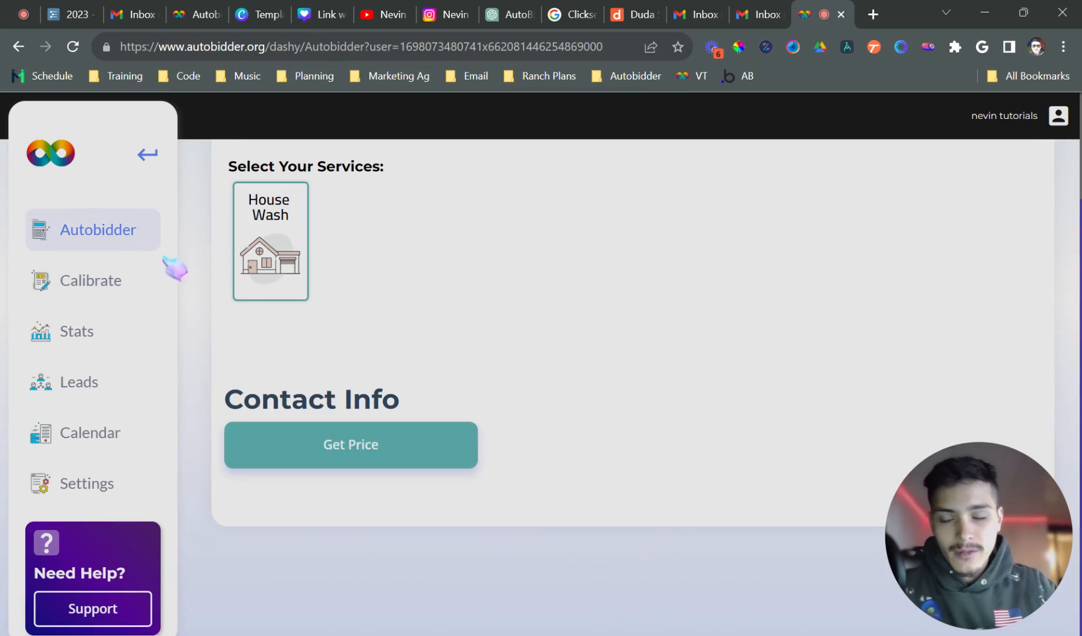
scroll(377, 374, up, 3)
click(277, 377)
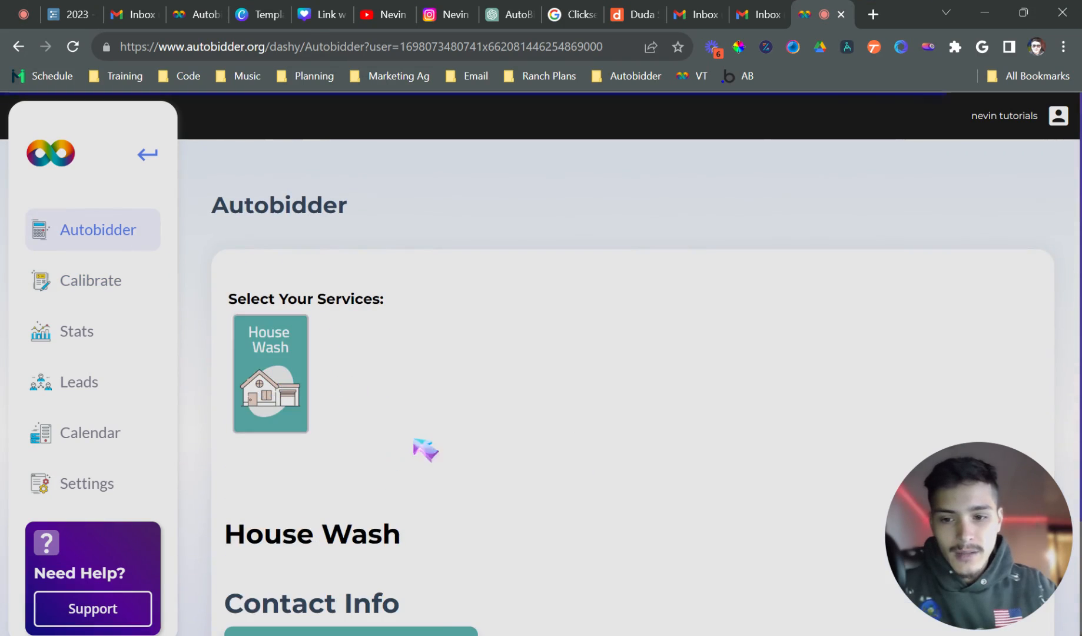
scroll(304, 442, down, 5)
click(298, 382)
scroll(301, 412, down, 3)
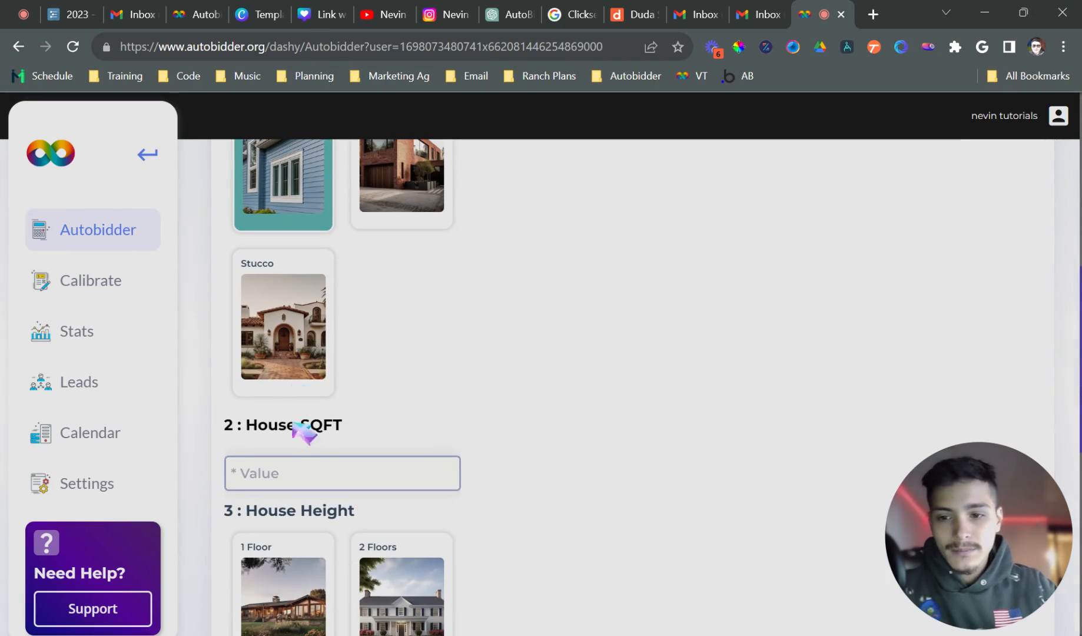
Step: Enter 1490 as House SQFT, choose 1 Floor, answer the walk-out basement question and get the price
click(301, 471)
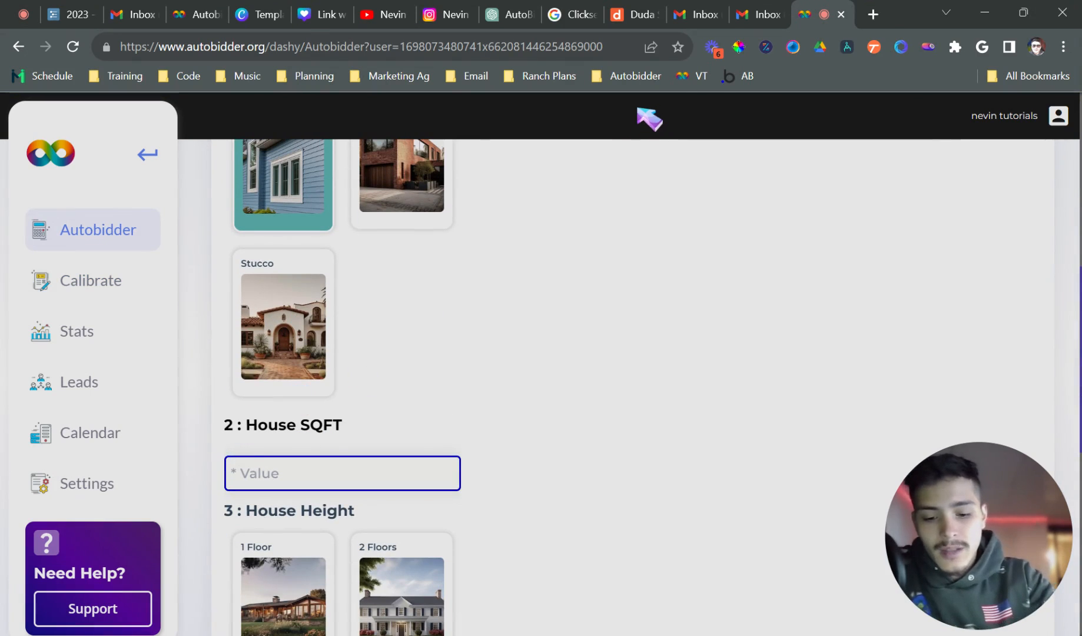
text(1490)
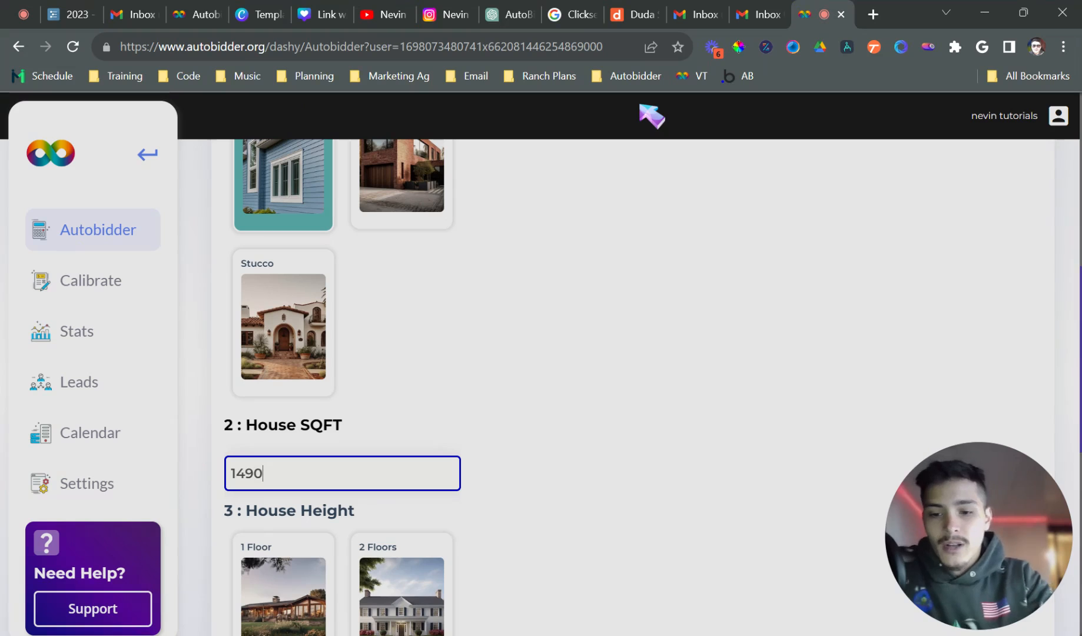
text(0)
key(BackSpace)
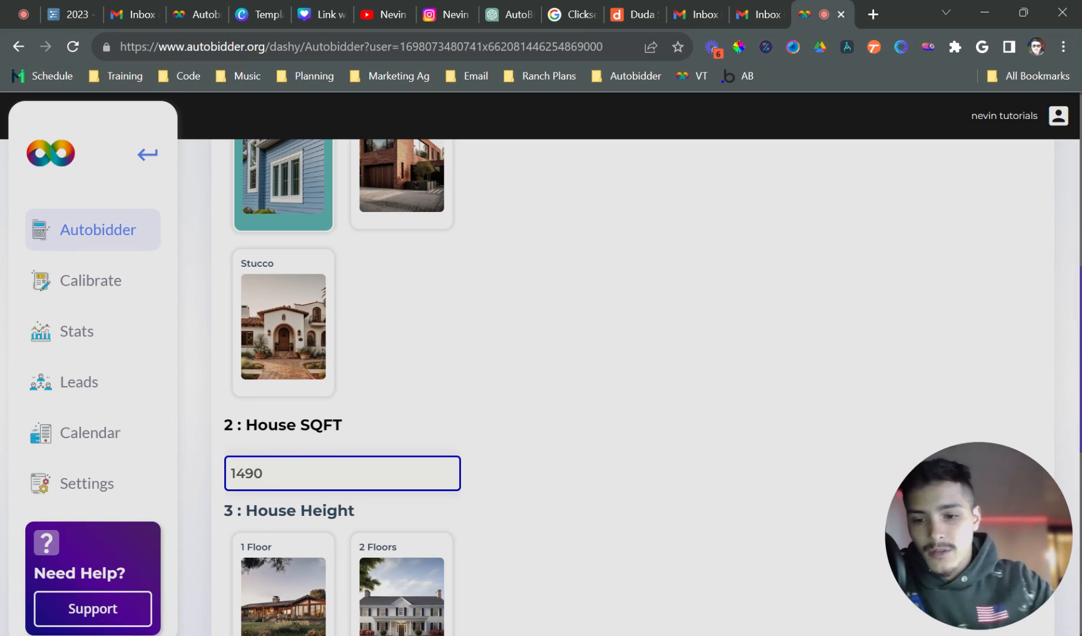
scroll(283, 435, down, 9)
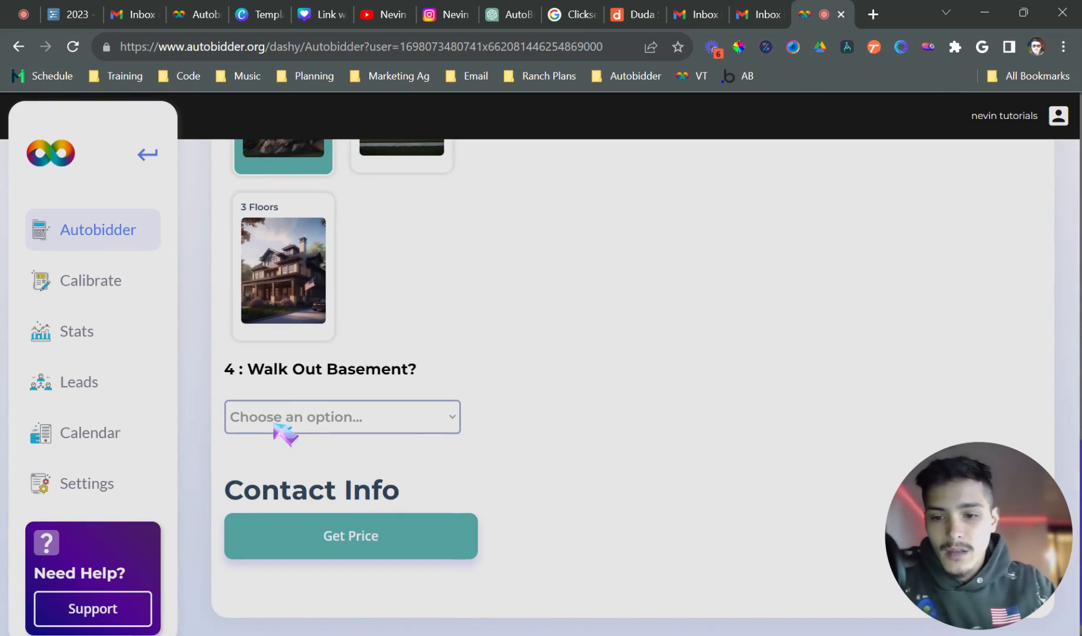
click(277, 430)
click(290, 464)
click(305, 545)
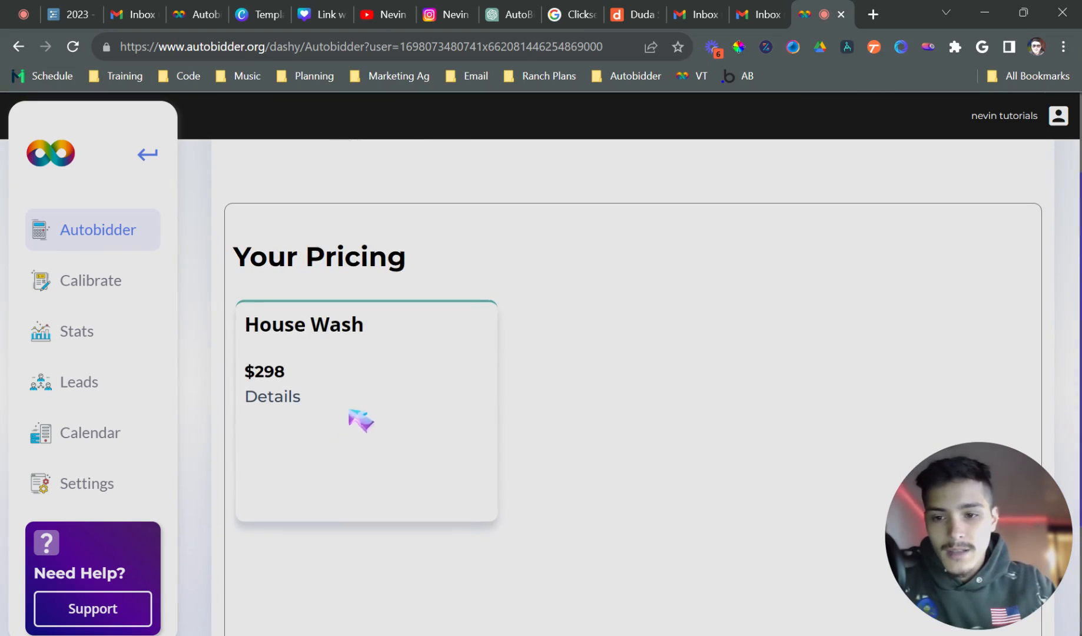
Step: Review the House Wash price shown under Your Pricing
drag(292, 367, 246, 363)
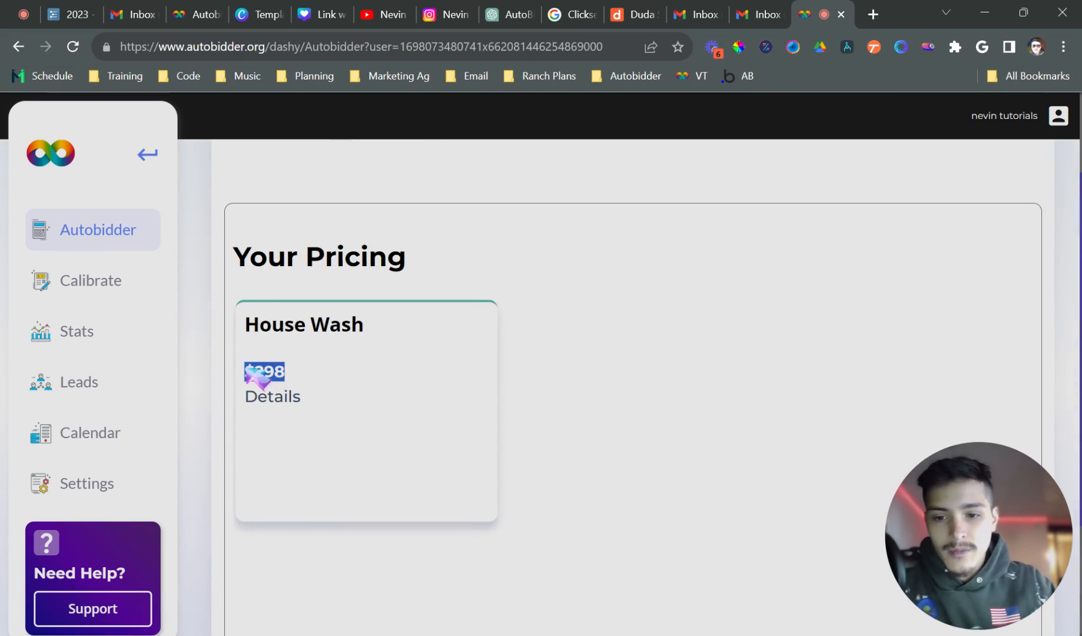
click(323, 388)
scroll(327, 393, down, 3)
scroll(326, 393, up, 2)
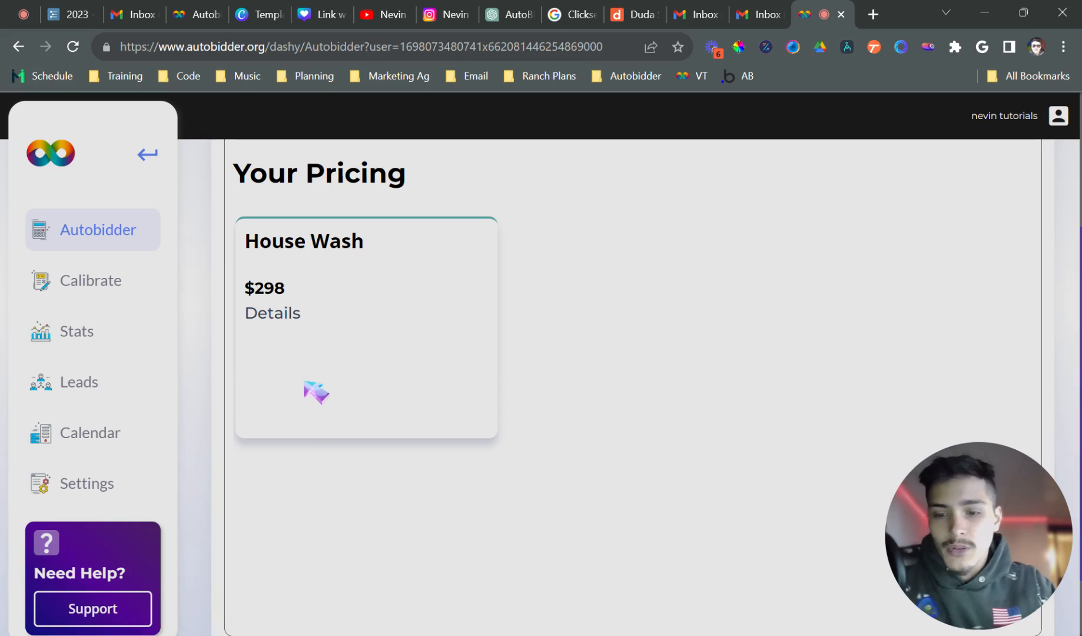
Step: In Calibrate, start a new service from the Roof Cleaning (Simple) template and name it Roof Cleaning
click(116, 299)
click(275, 322)
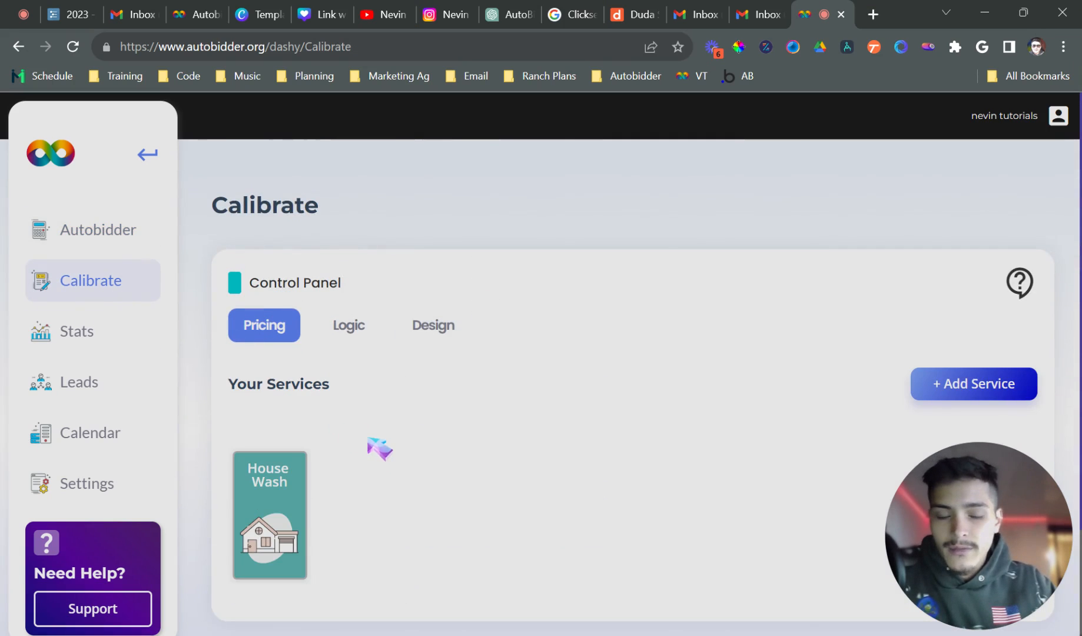
click(925, 396)
click(480, 281)
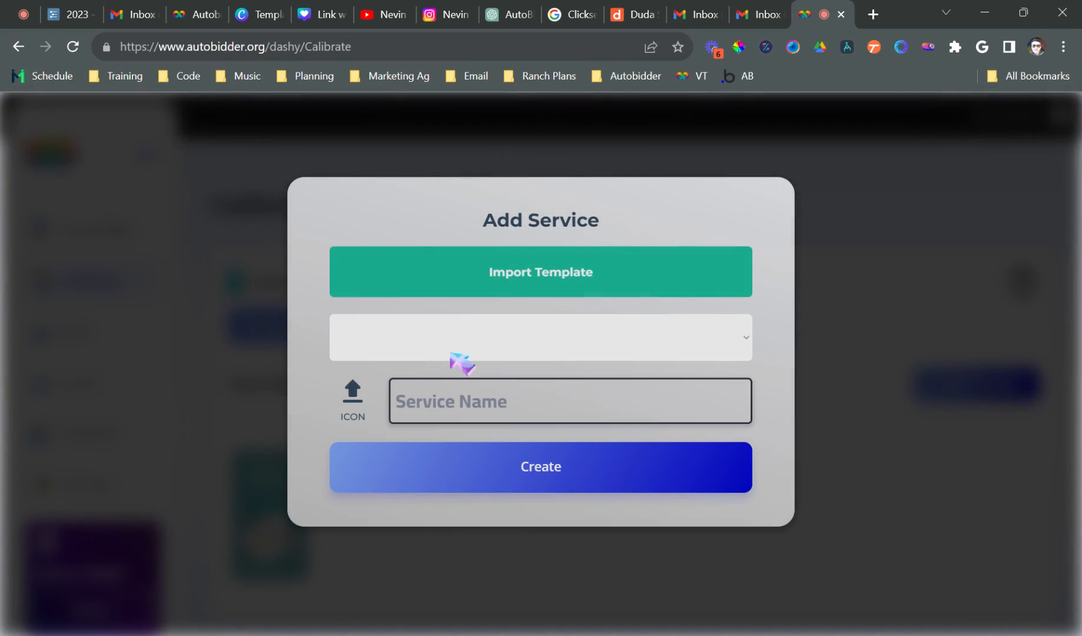
click(401, 413)
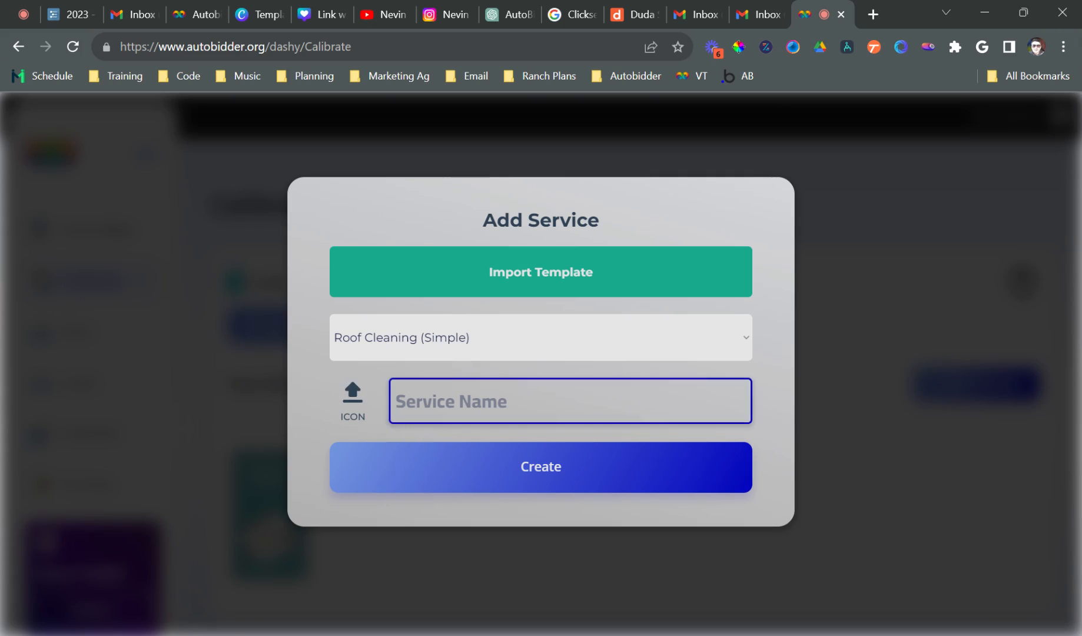
text(Roof Cl)
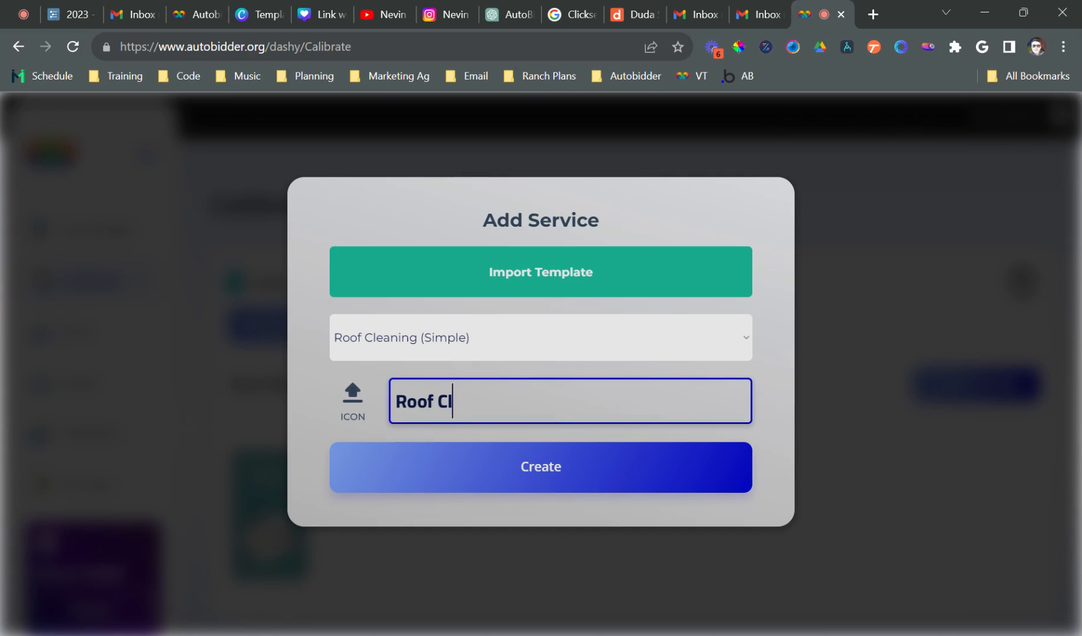
text(eaning)
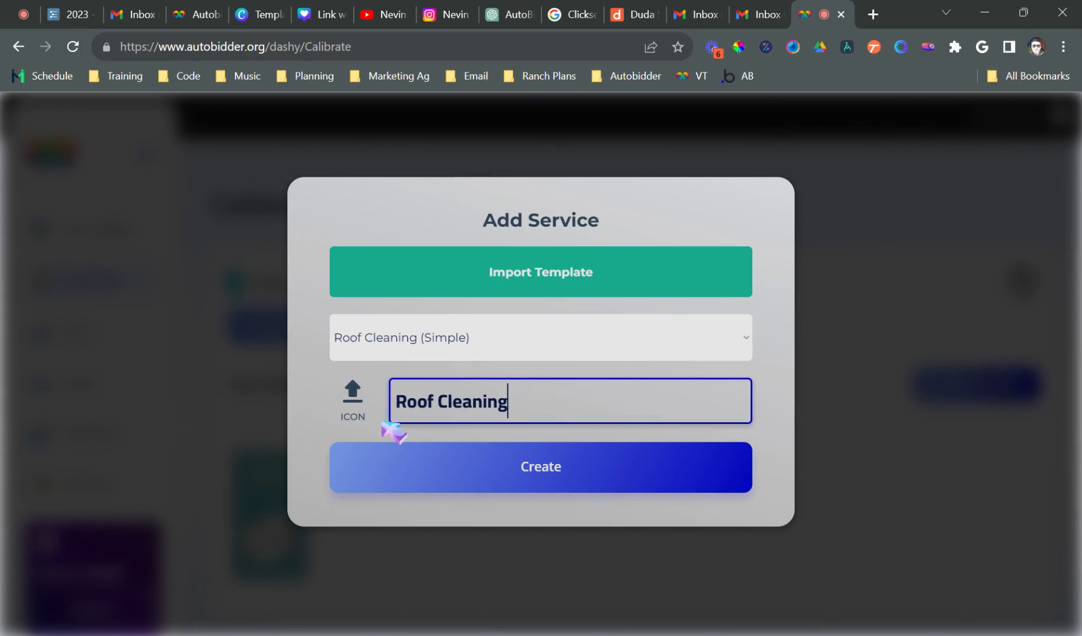
Step: Give the new service the shingled roof icon from the library and create it
click(359, 412)
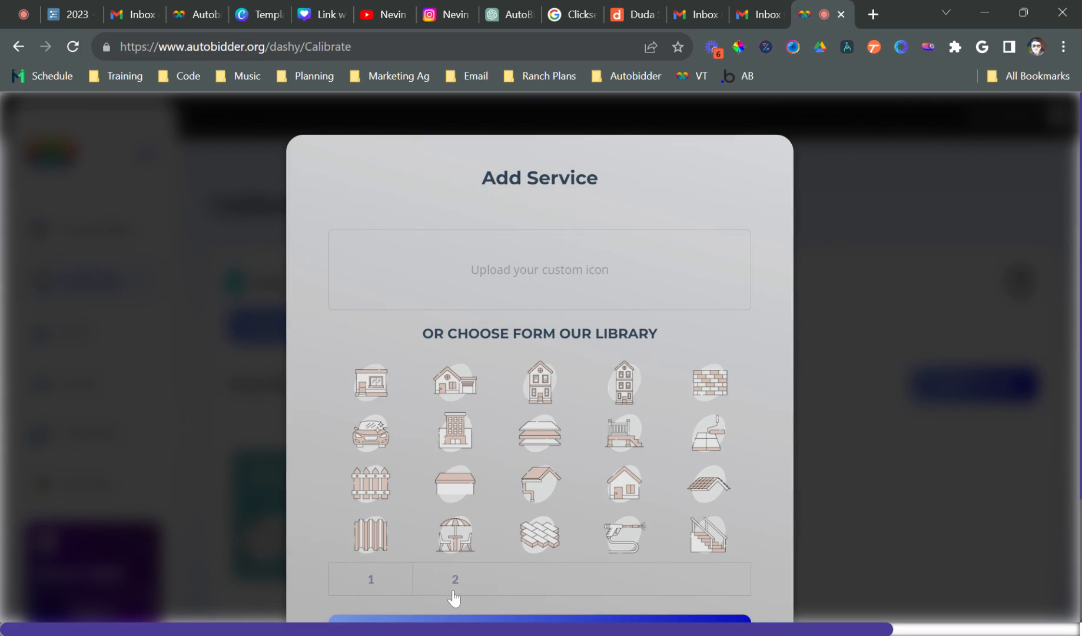
click(704, 486)
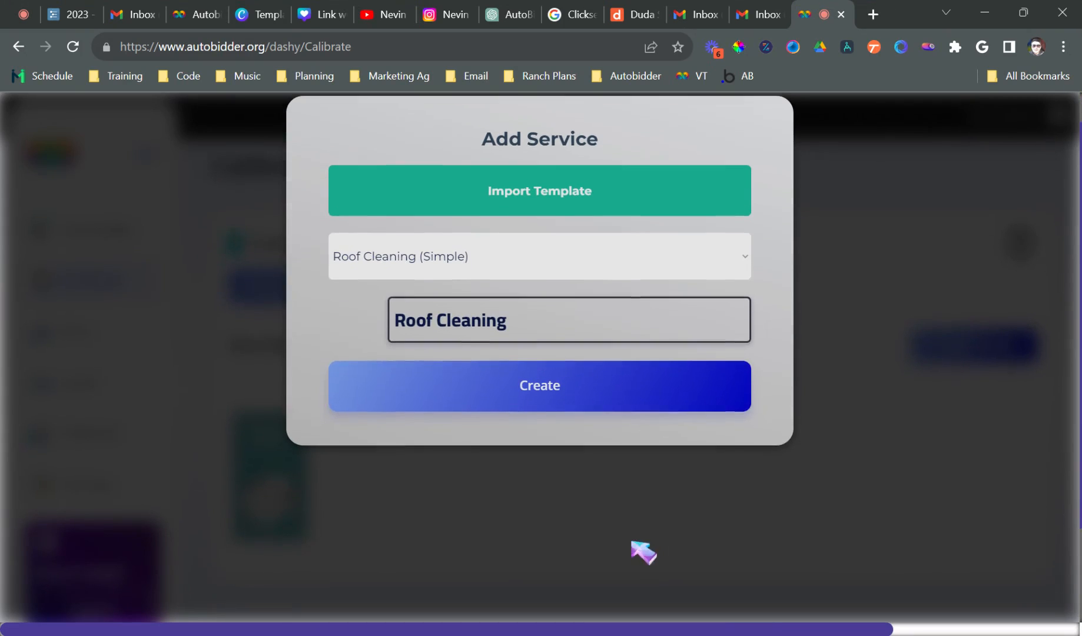
click(580, 406)
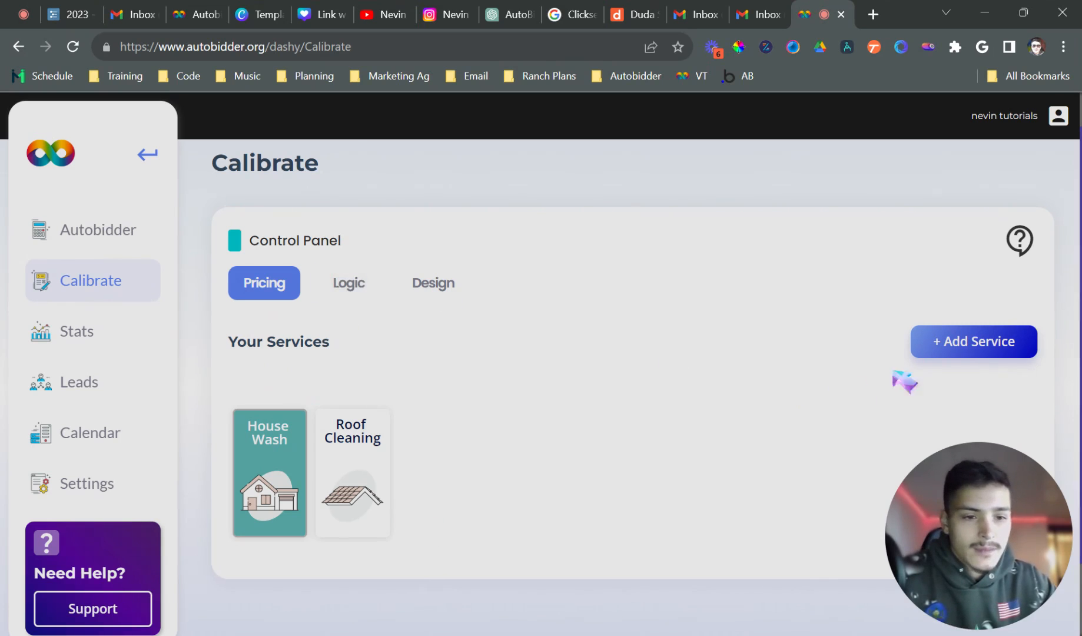
click(937, 353)
click(514, 281)
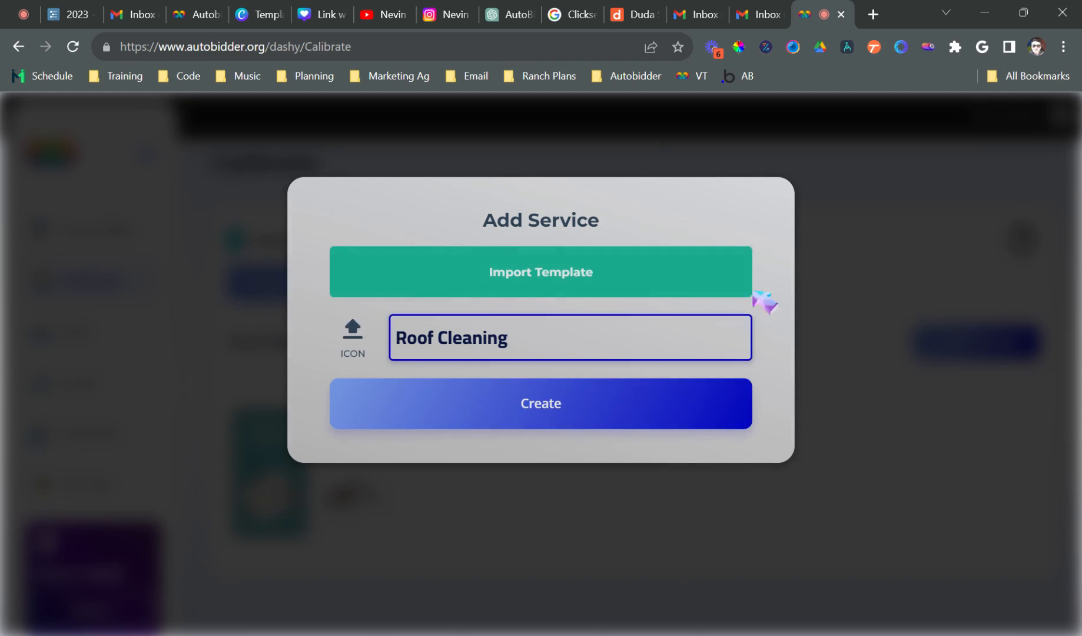
click(633, 305)
click(826, 337)
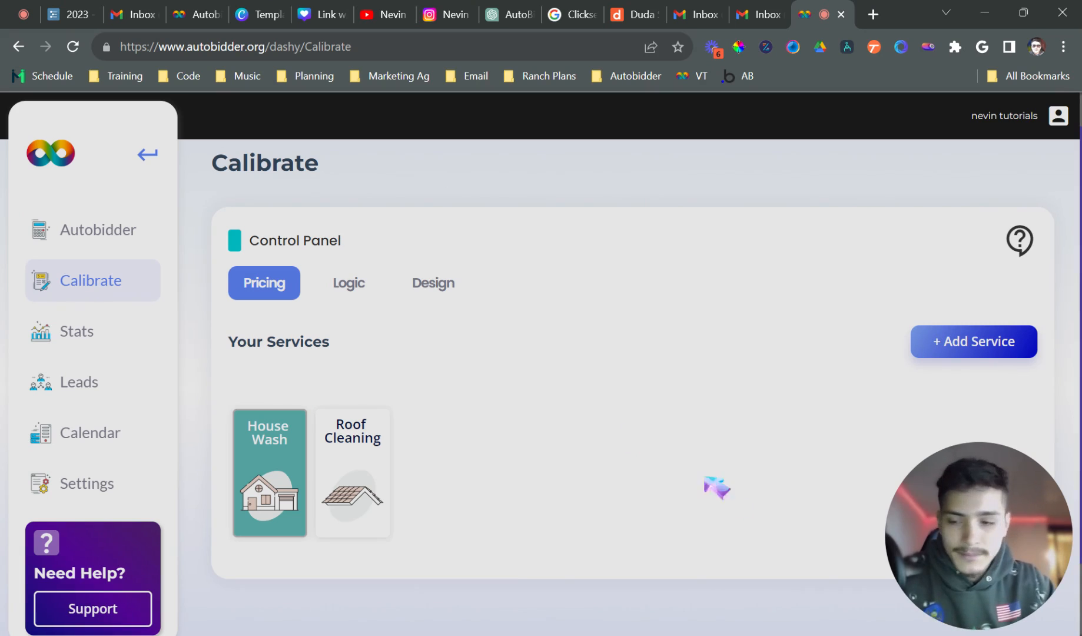
Step: Examine the funnel stats, top services, views and leads sections on the Stats page, and look at the Leads page
click(128, 330)
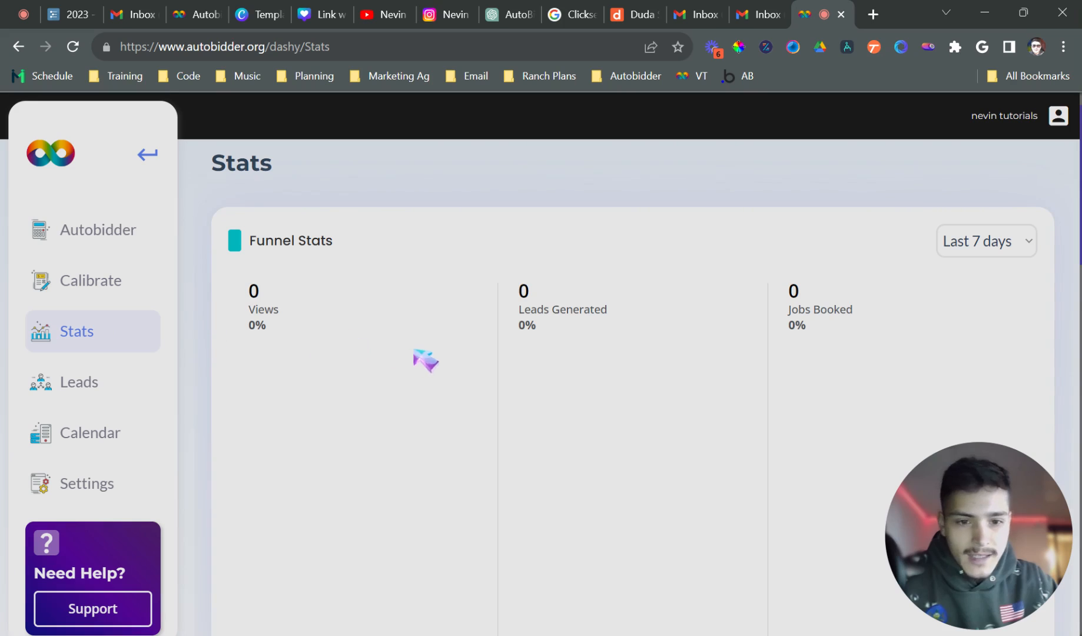
scroll(487, 362, down, 1)
scroll(498, 372, down, 5)
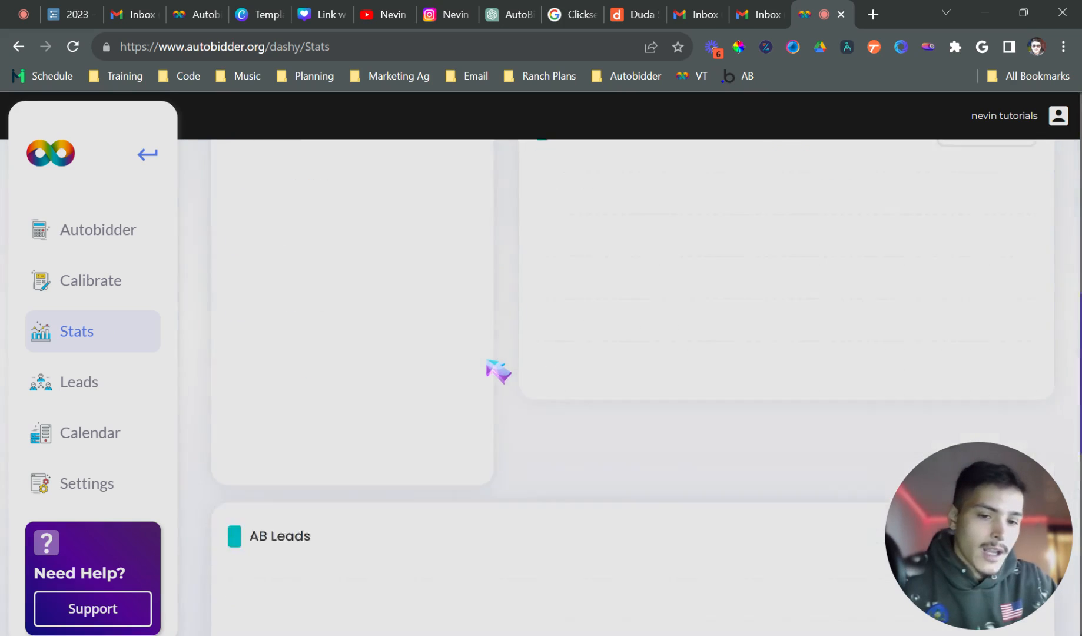
scroll(498, 372, up, 8)
scroll(487, 360, up, 1)
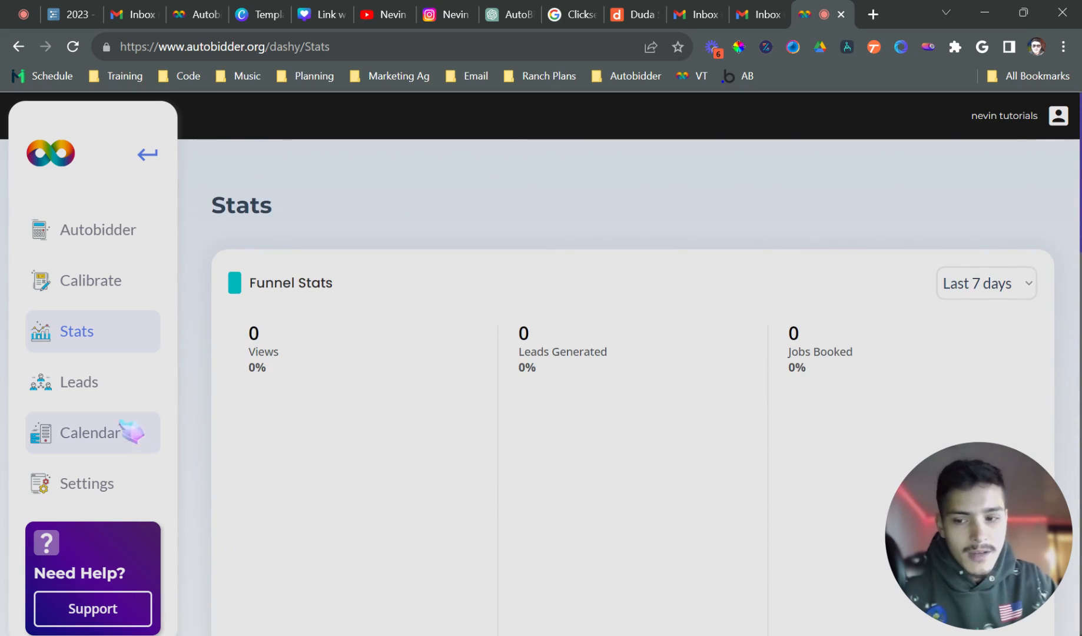
drag(242, 331, 694, 380)
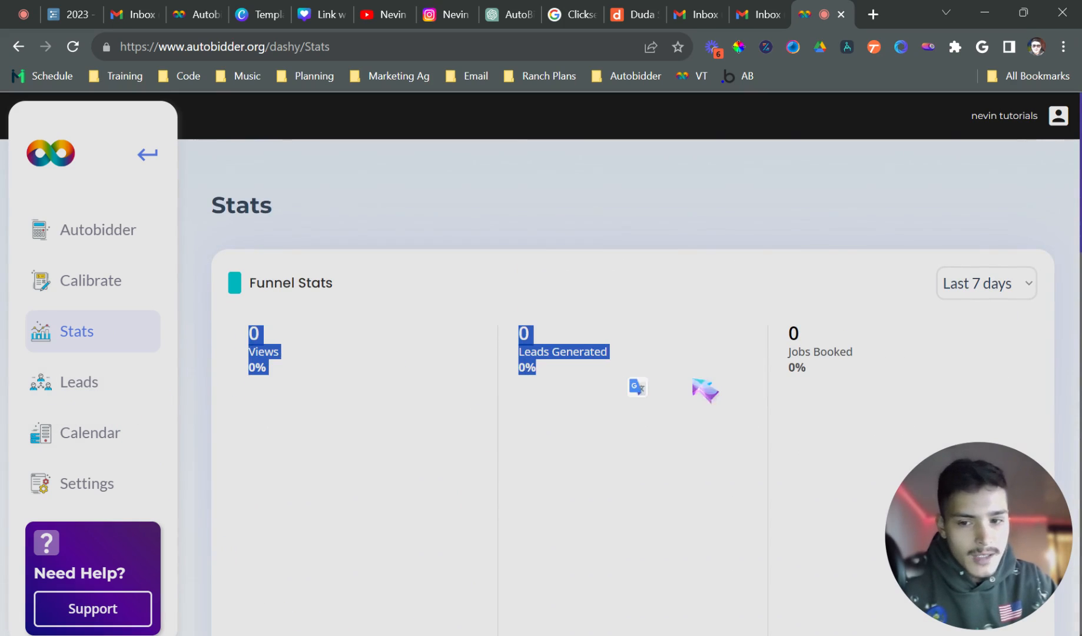
click(706, 384)
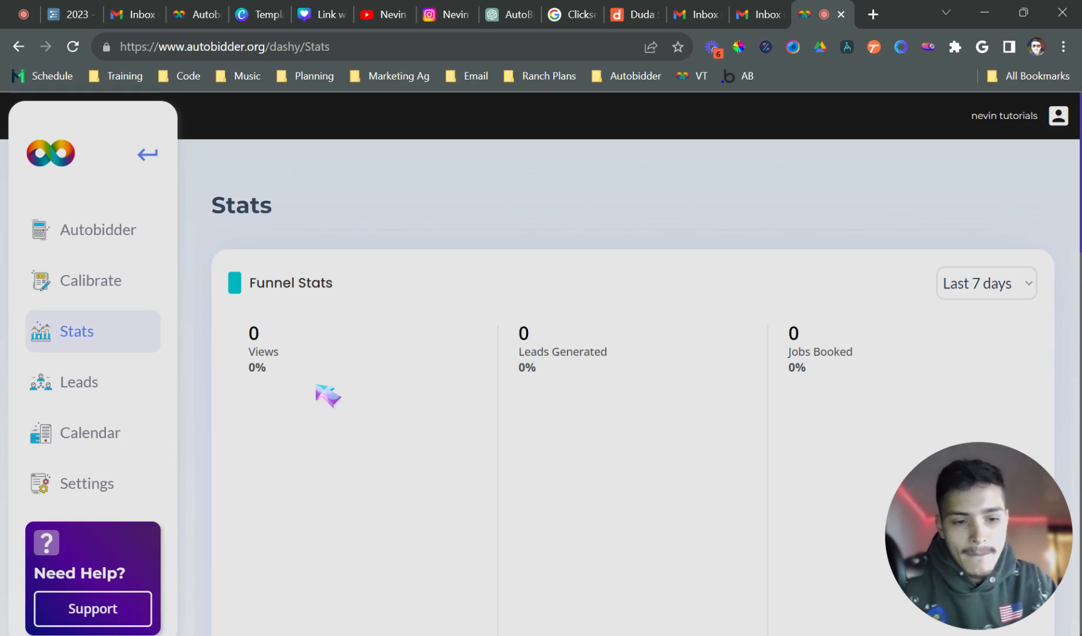
scroll(389, 348, down, 5)
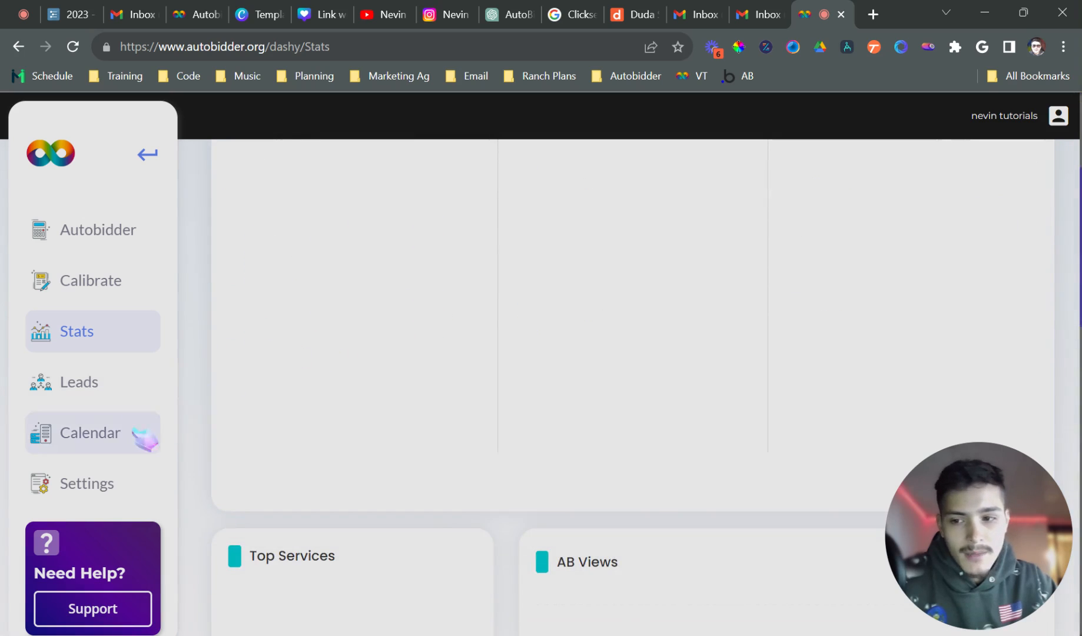
click(121, 390)
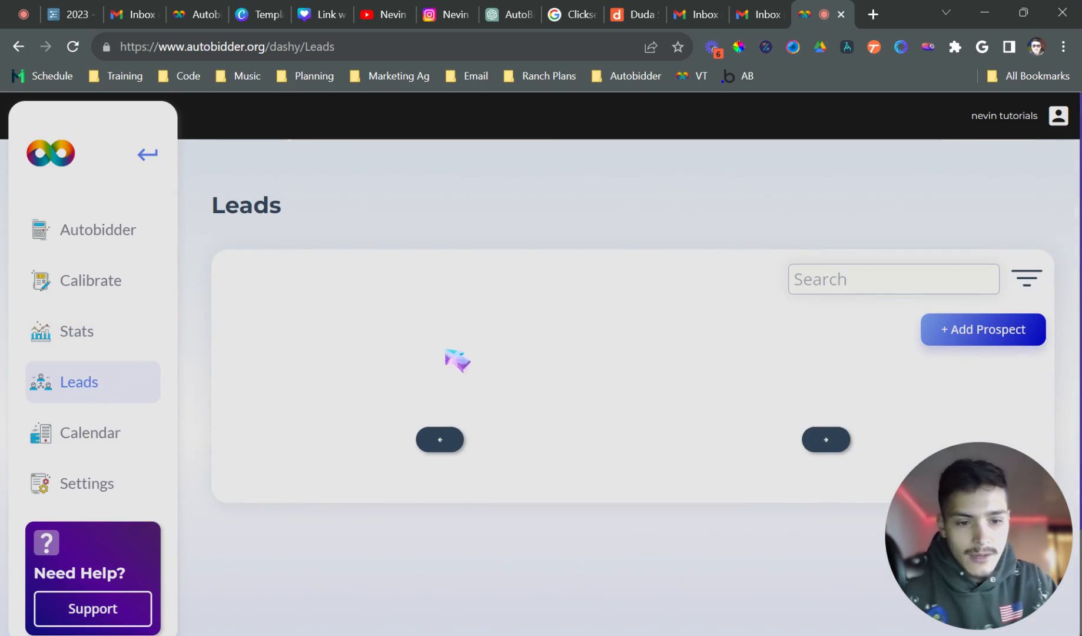
Step: Open the calendar settings and set the time zone to Eastern Time Zone (ET)
click(155, 440)
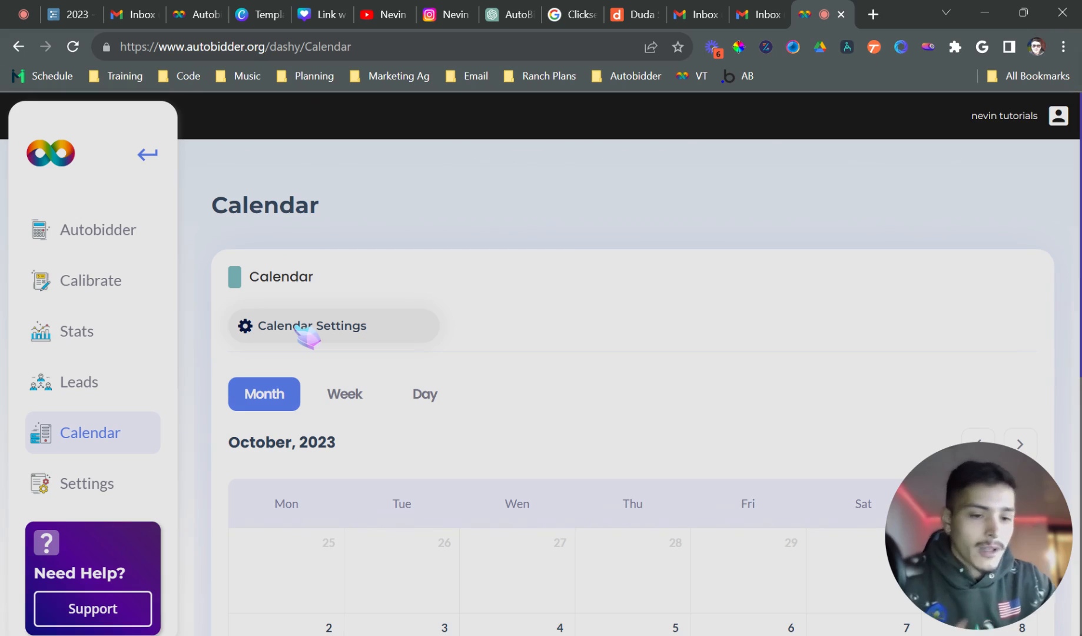
click(297, 327)
scroll(466, 333, down, 3)
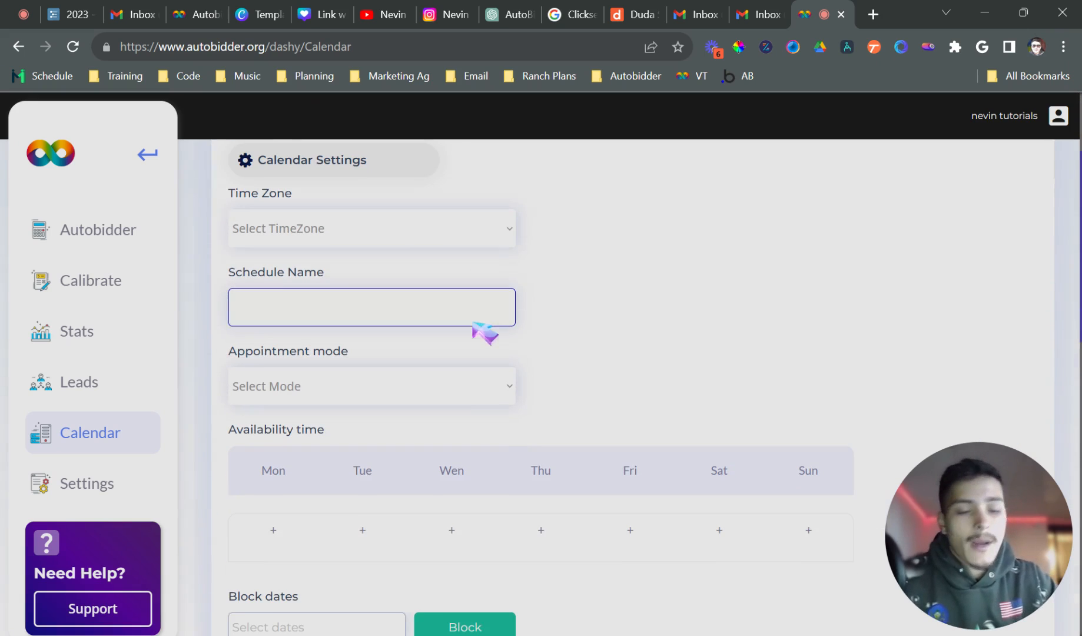
click(410, 258)
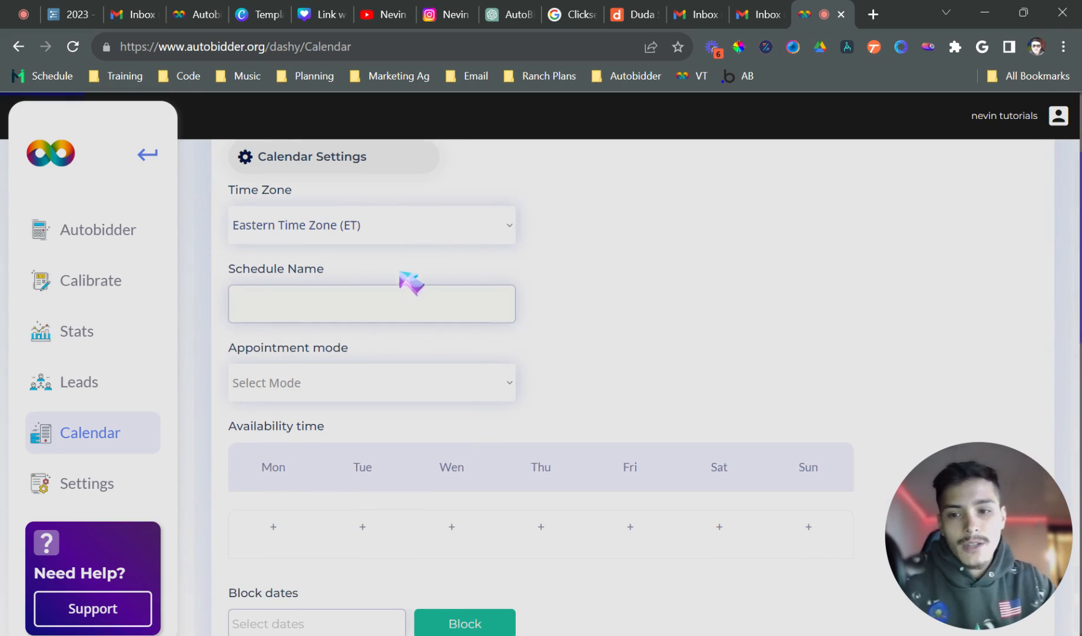
scroll(398, 236, up, 1)
scroll(398, 243, down, 1)
Step: Name the schedule Eco Clean Schedule and set the appointment mode to Hours
click(400, 301)
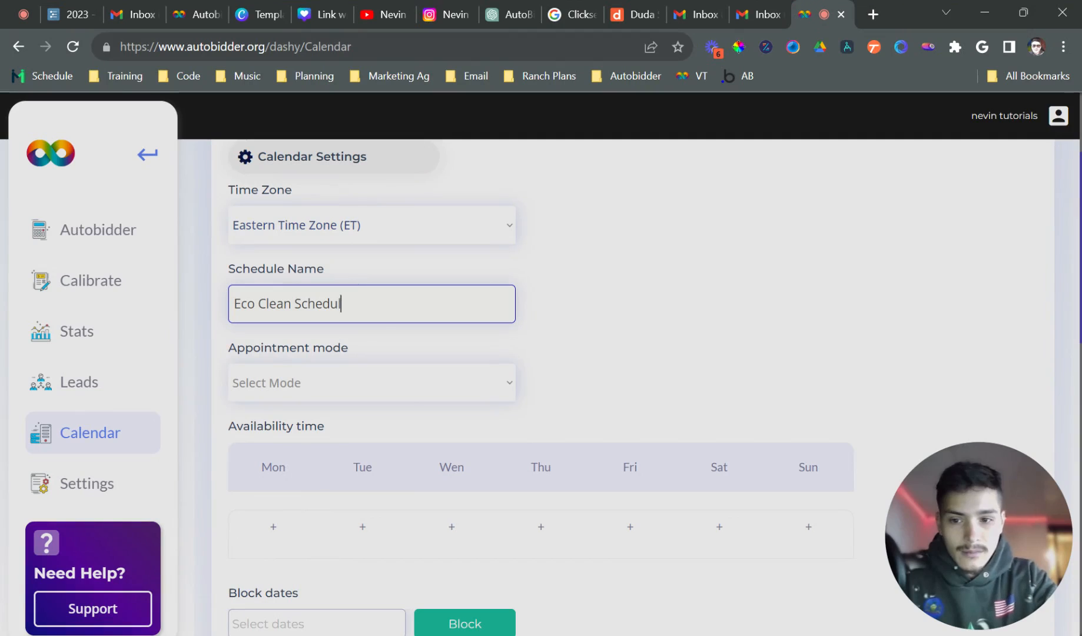
scroll(351, 275, down, 5)
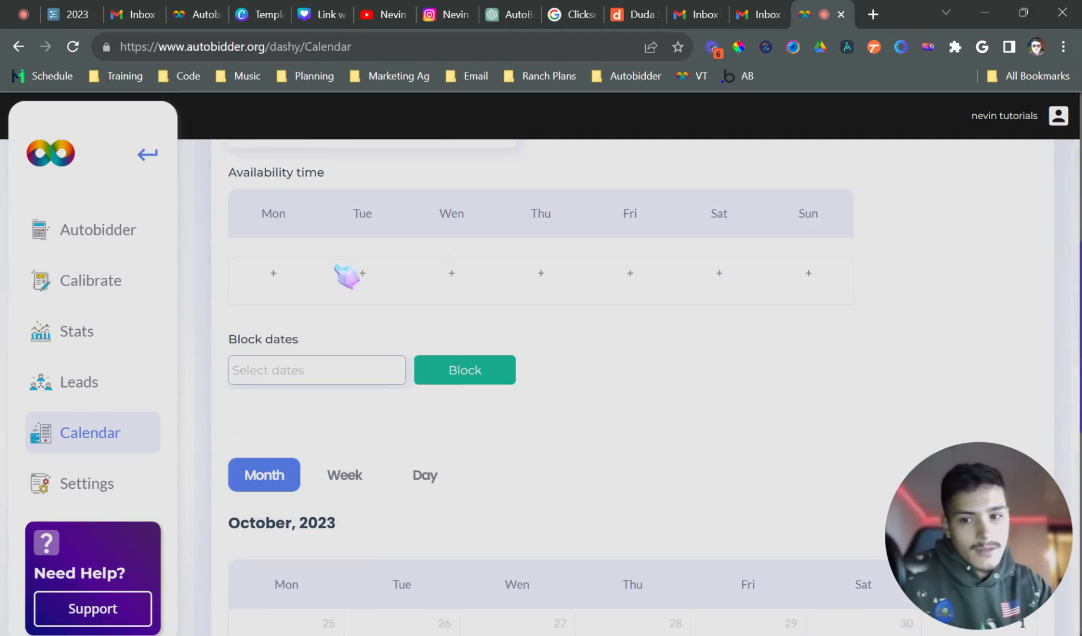
scroll(348, 283, up, 5)
click(318, 384)
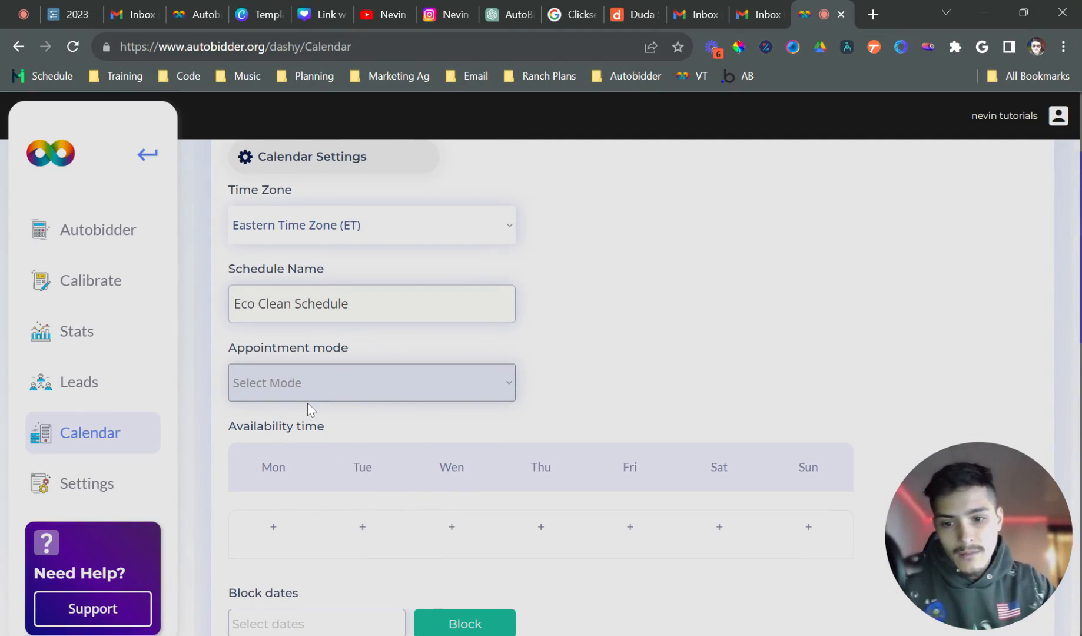
click(308, 402)
Step: Add availability with the default hours for Monday through Friday
scroll(307, 403, down, 3)
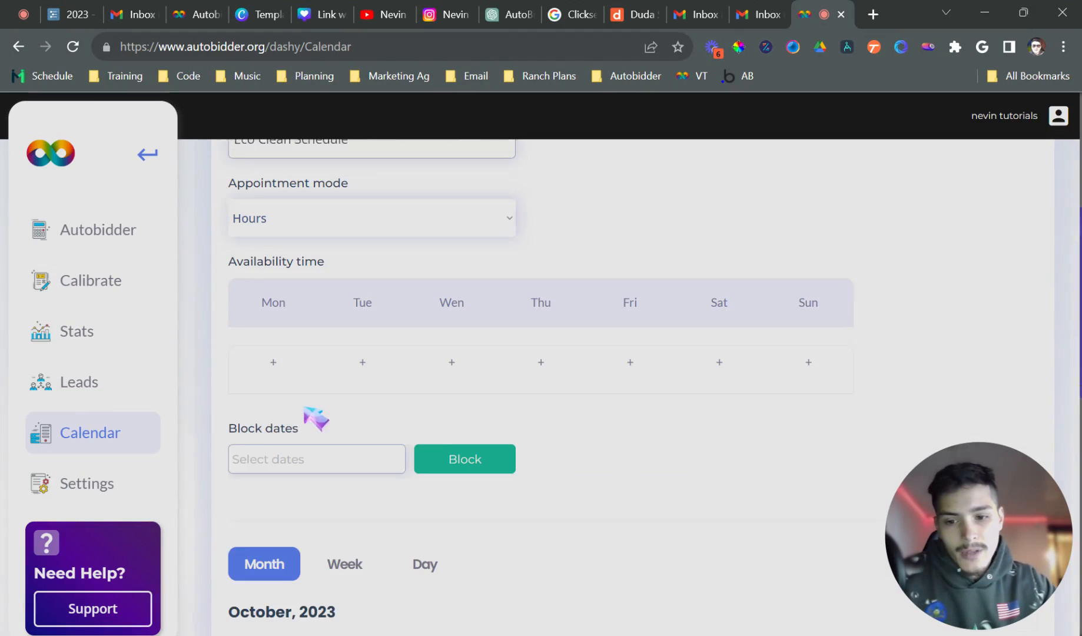
click(274, 359)
scroll(294, 345, down, 3)
scroll(294, 331, up, 1)
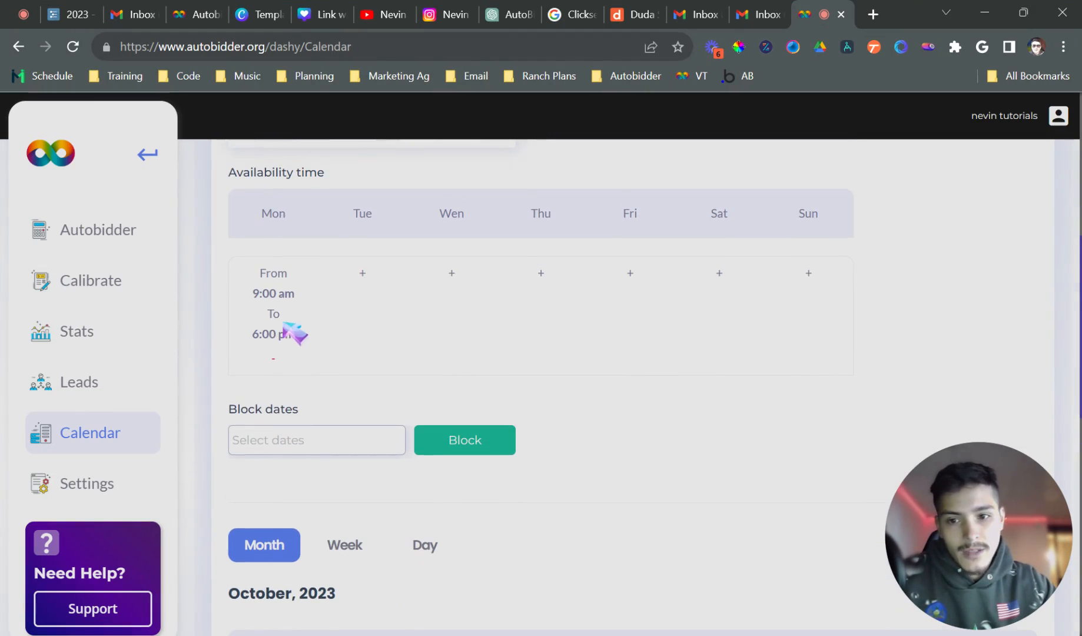
click(362, 274)
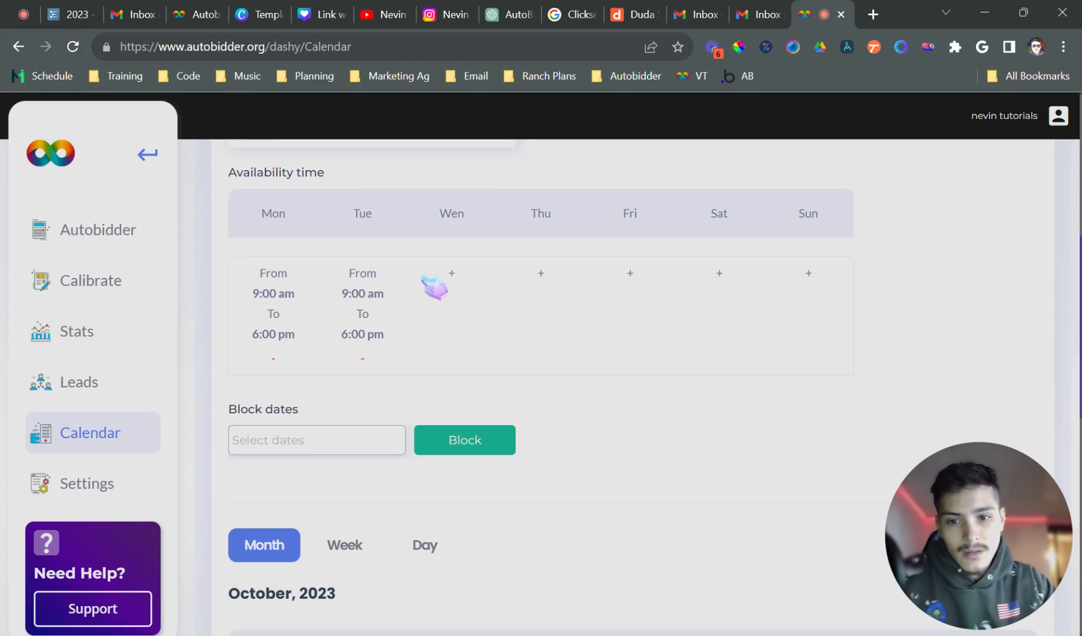
click(448, 273)
click(541, 277)
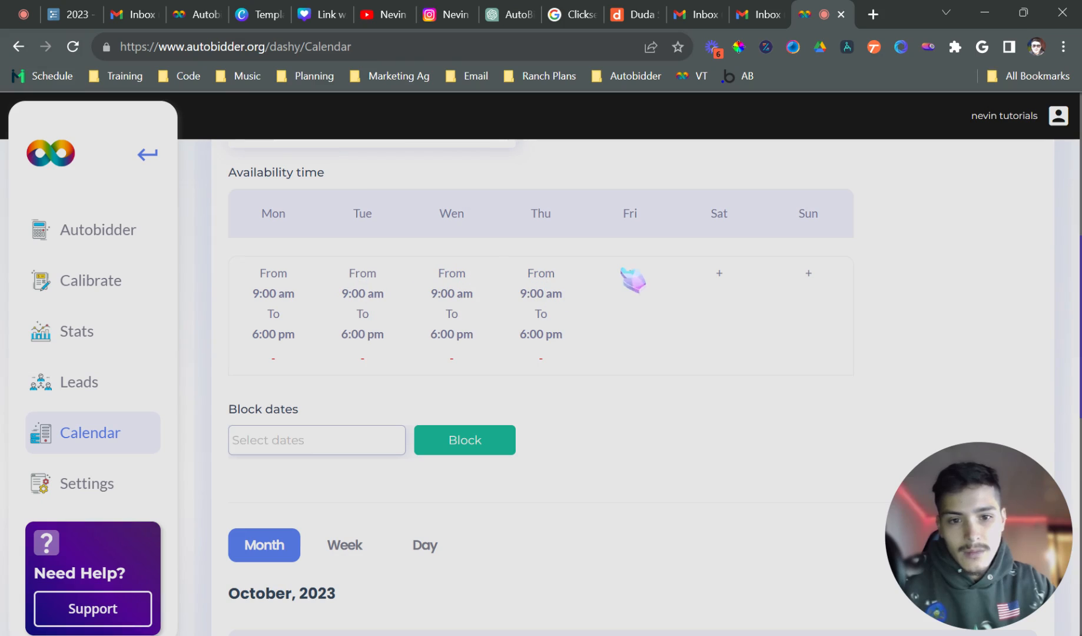
click(631, 277)
Step: Set Tuesday's closing time to 5 PM and save it
click(284, 329)
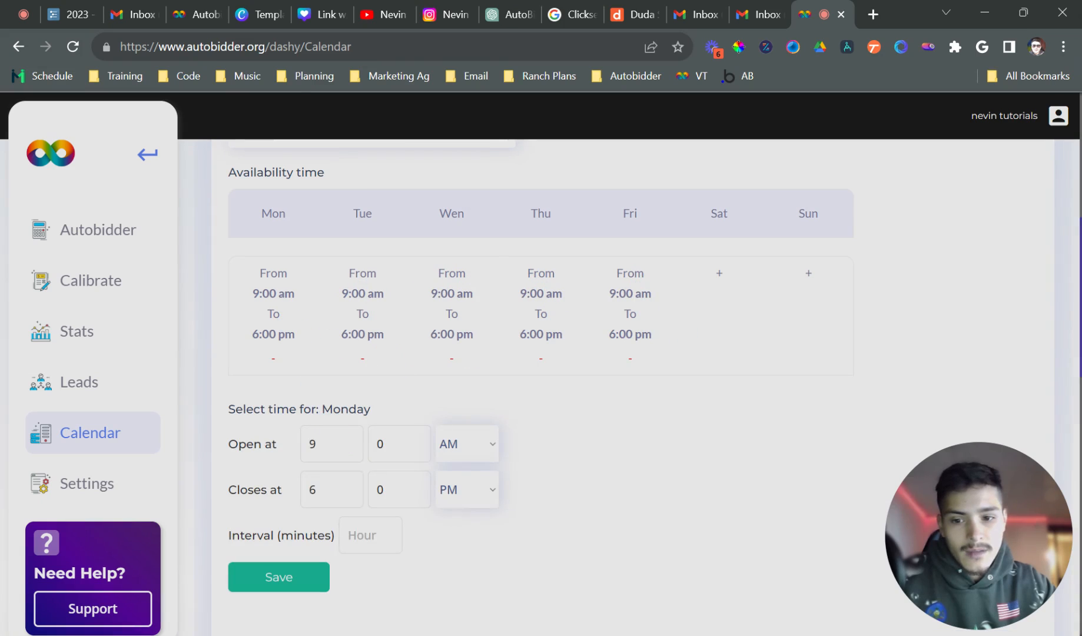
double_click(313, 490)
text(5)
click(381, 333)
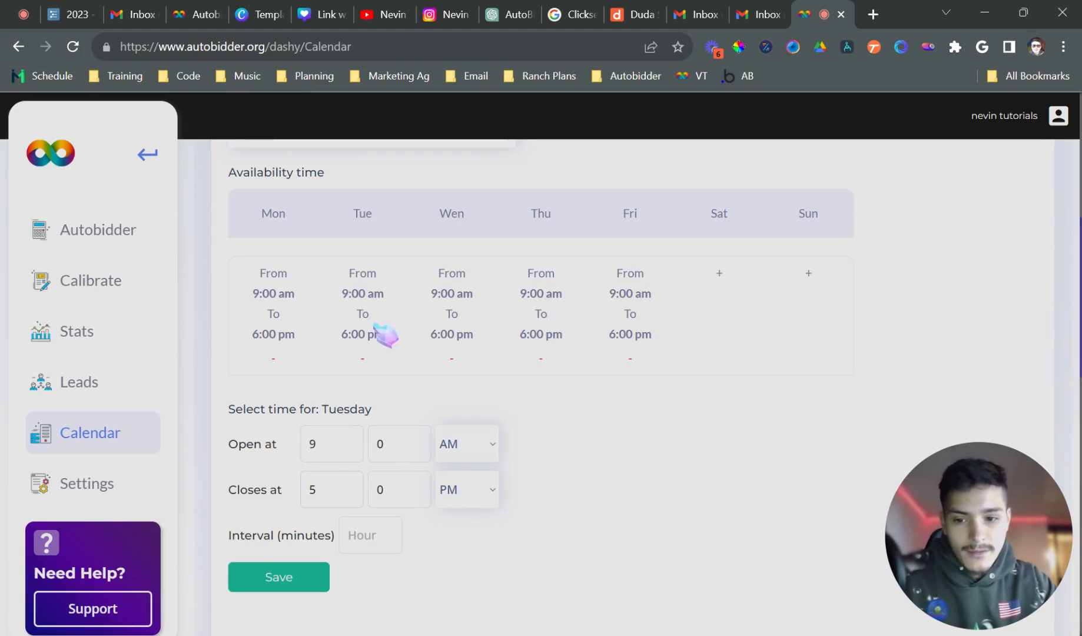
click(321, 578)
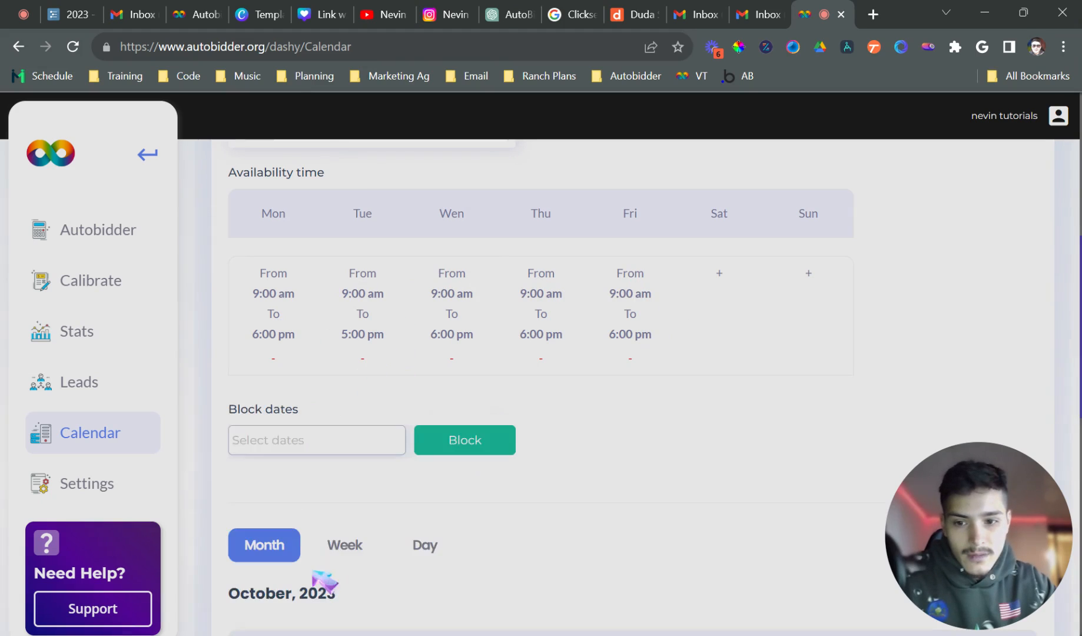
Step: Set Monday's closing time to 5 PM and save it
click(284, 336)
double_click(312, 489)
text(5)
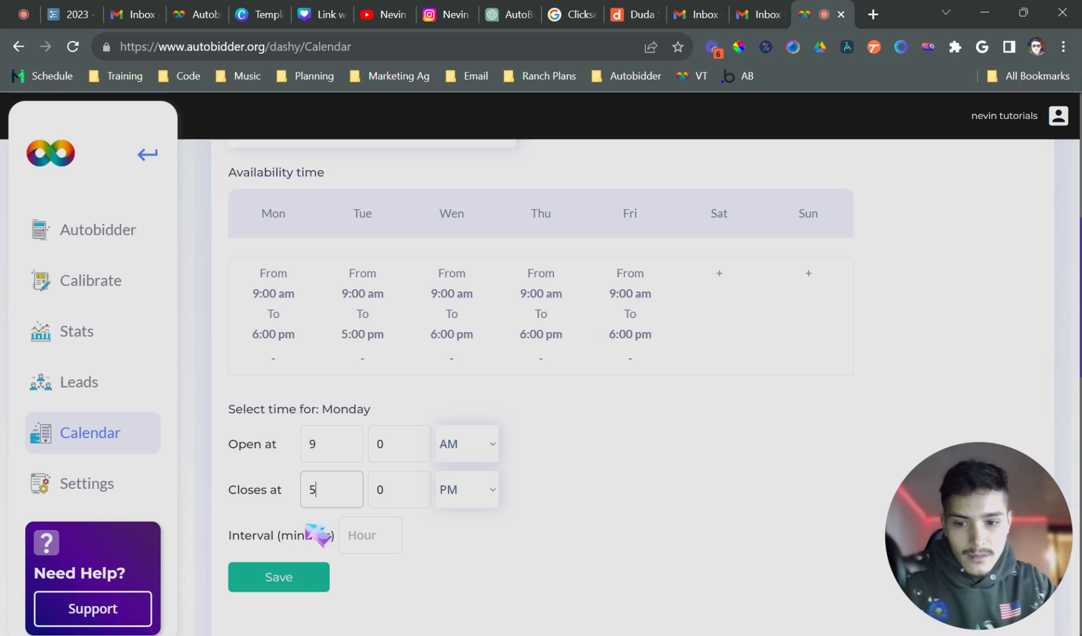
click(311, 577)
Step: Set Wednesday's closing time to 5 PM and save it
click(433, 335)
double_click(313, 489)
text(5)
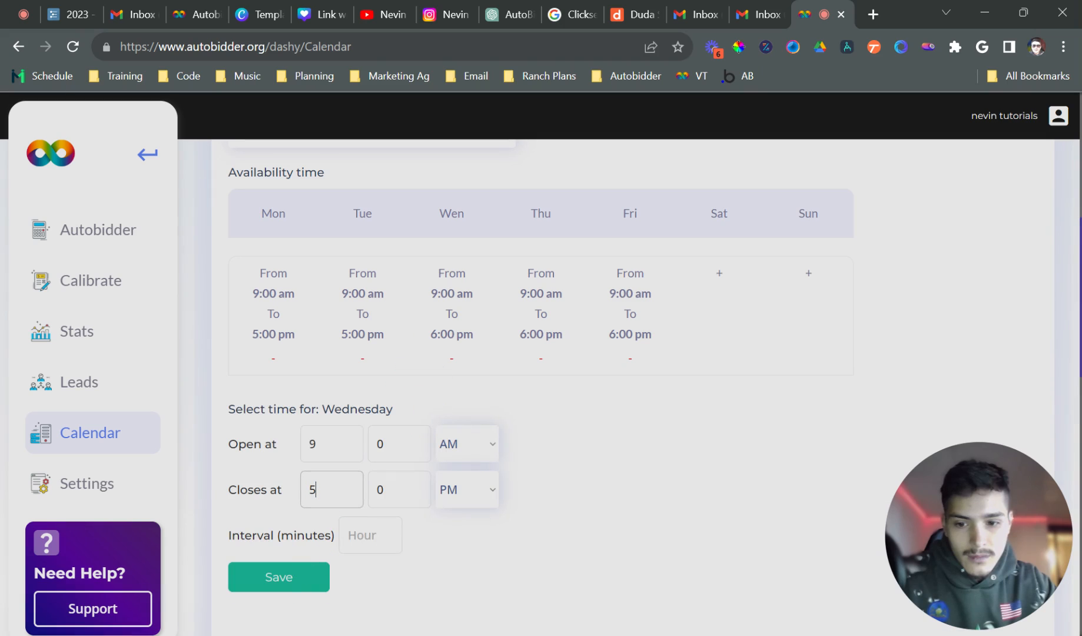
click(318, 578)
Step: Set Thursday's closing time to 5 PM and save it
click(524, 339)
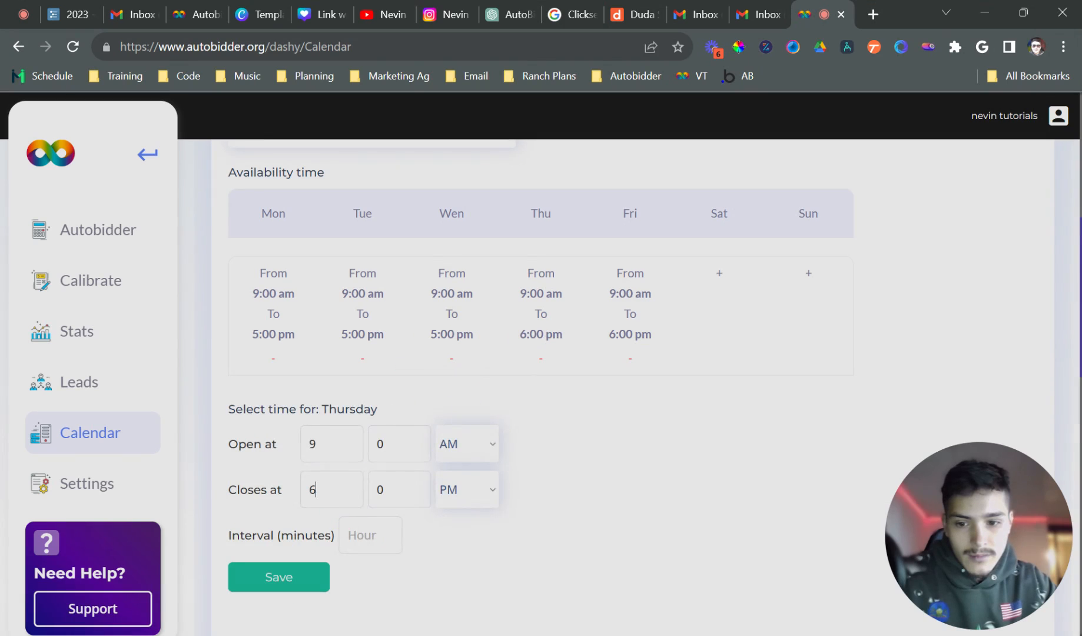
double_click(312, 489)
text(5)
click(311, 577)
Step: Set Friday's closing time to 5 PM and save it
click(624, 305)
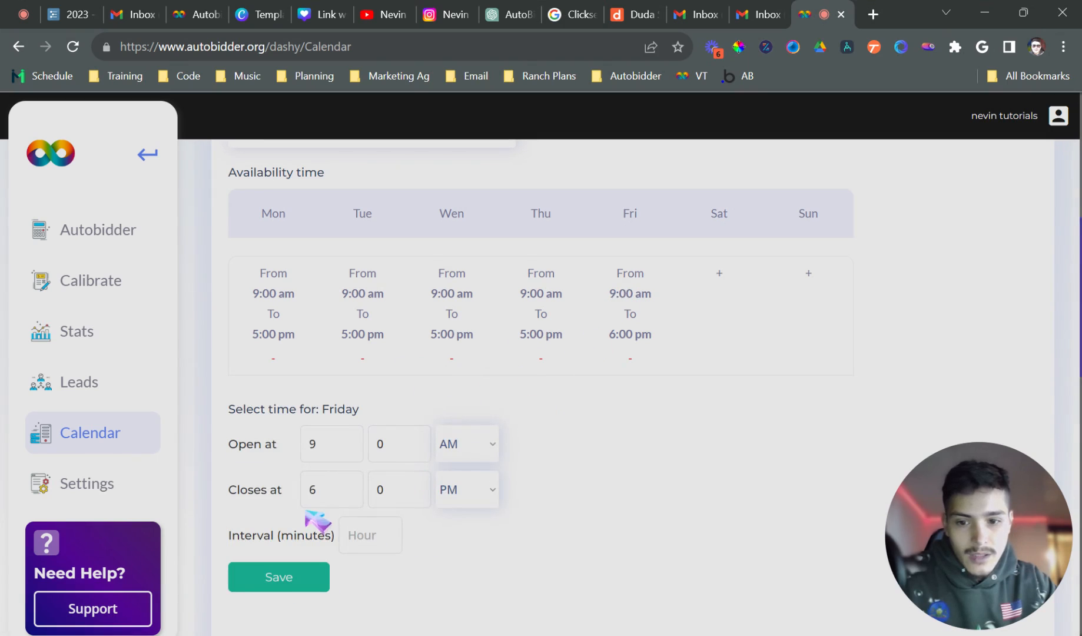
double_click(312, 489)
text(5)
click(288, 575)
Step: Set the appointment interval to 2 in the availability time form and save it
click(295, 295)
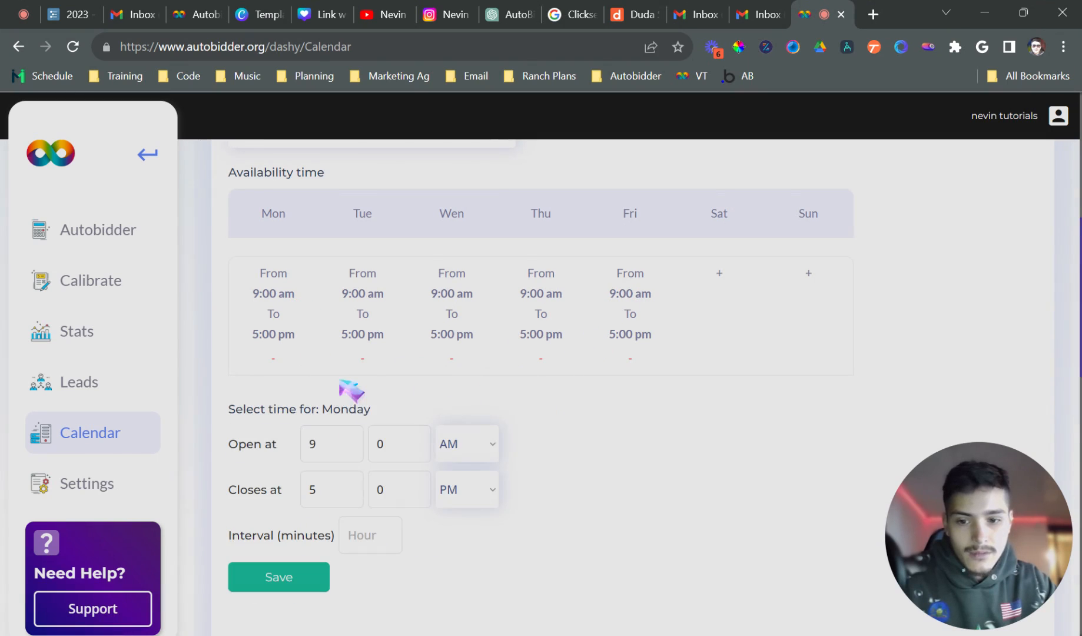
scroll(379, 535, down, 2)
scroll(399, 413, up, 5)
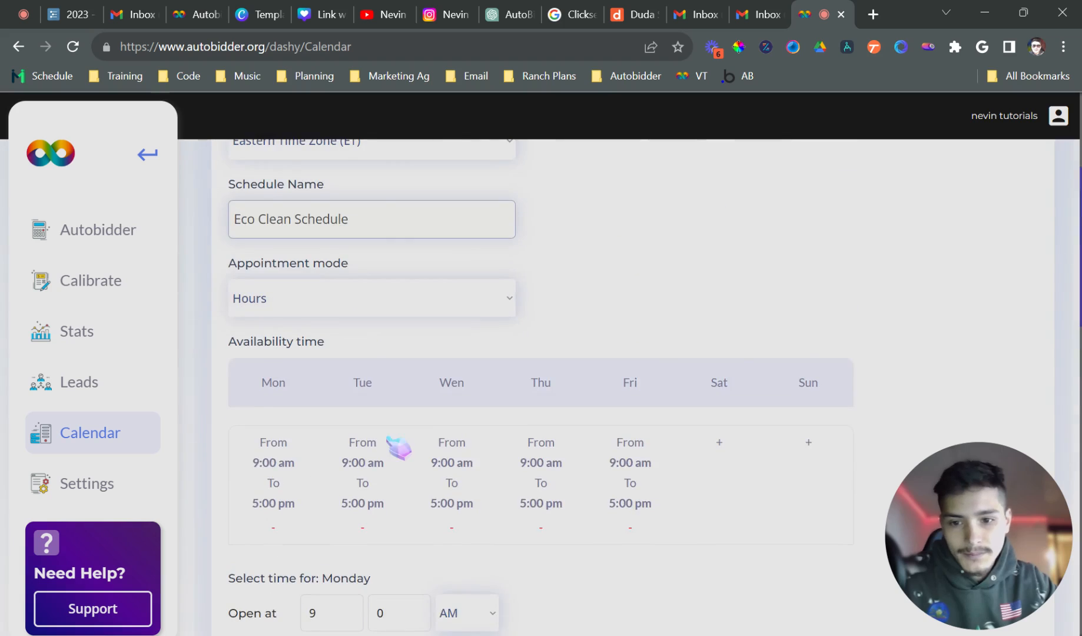
scroll(393, 424, down, 5)
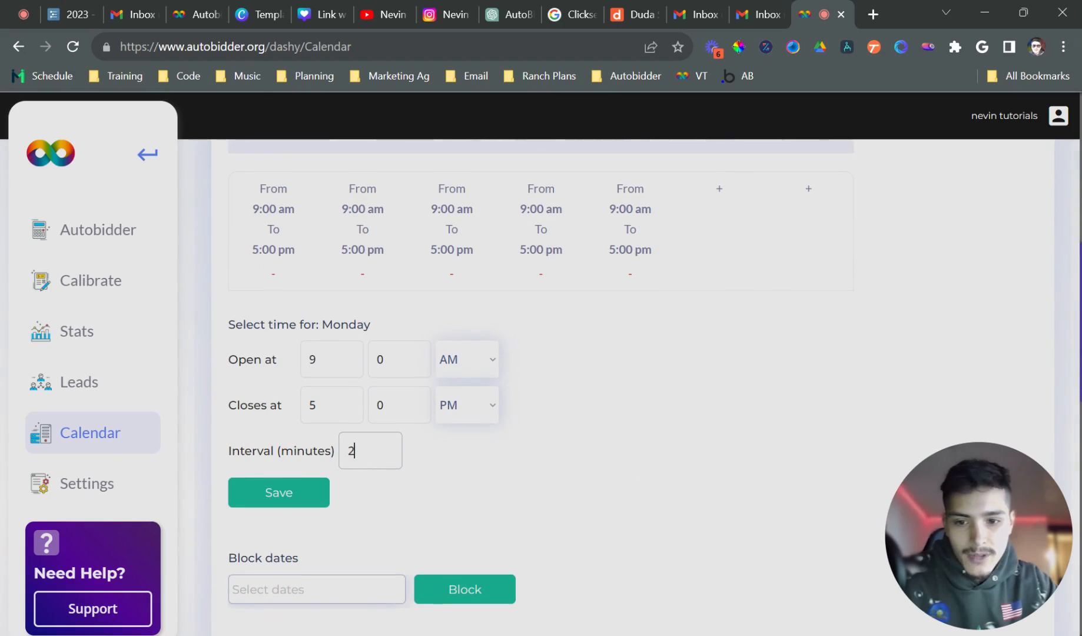
click(378, 262)
click(386, 436)
text(2)
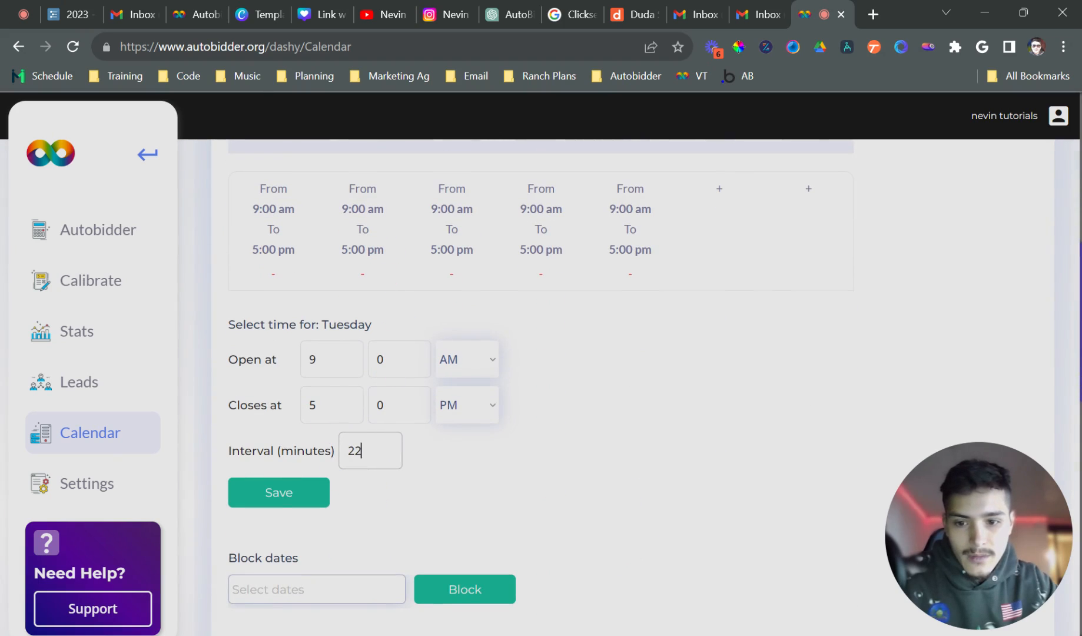
click(274, 262)
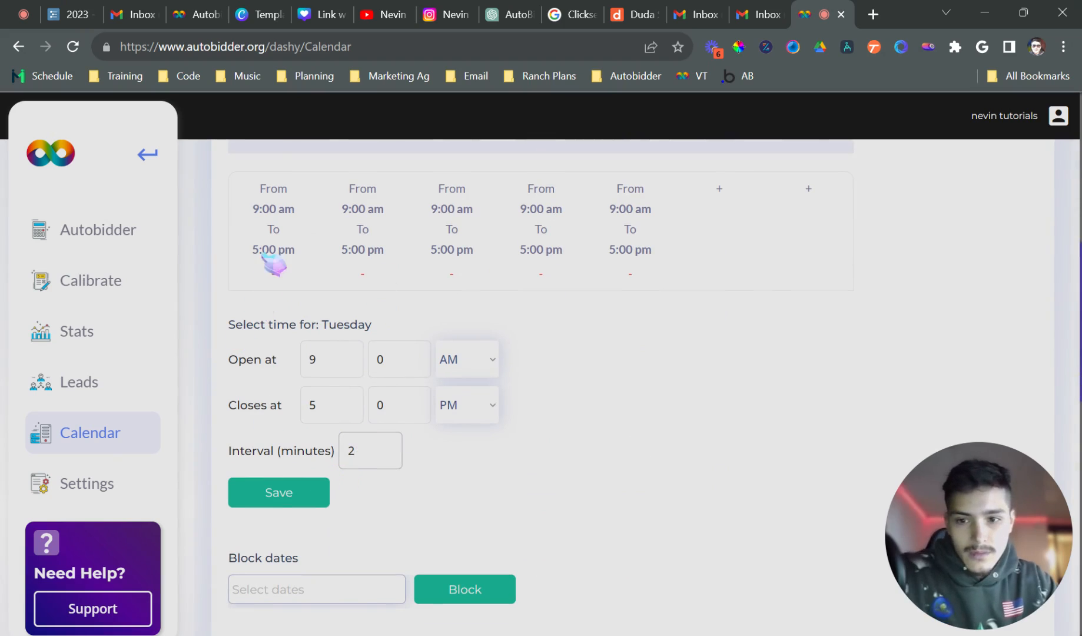
click(306, 494)
Step: Go through Tuesday to Friday, save Friday's availability with the interval of 2, and return to the month calendar
click(353, 242)
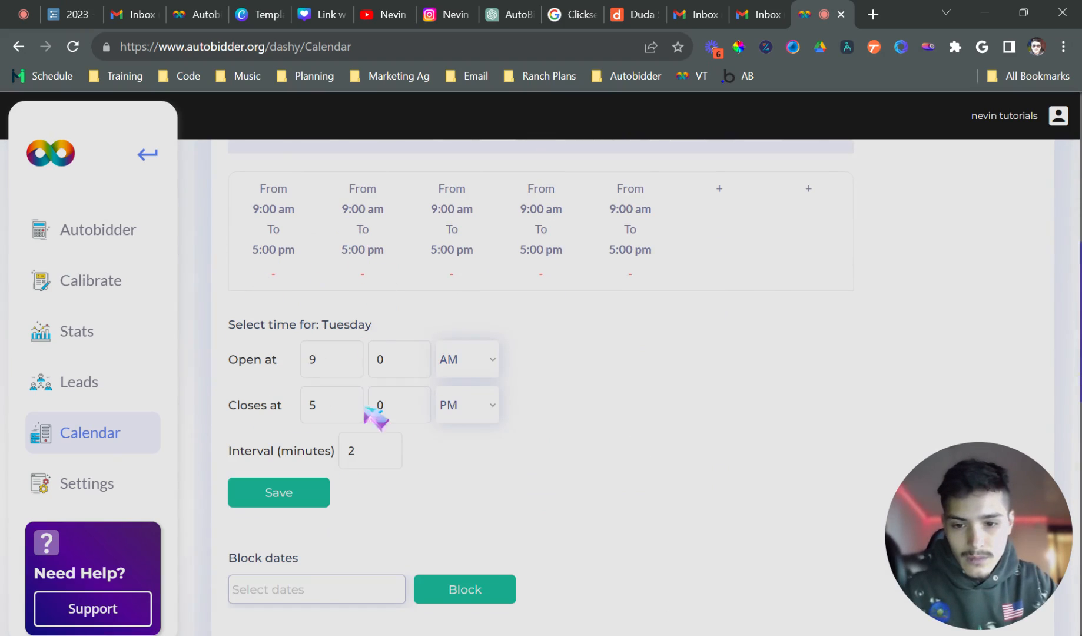
click(440, 243)
click(536, 243)
click(629, 242)
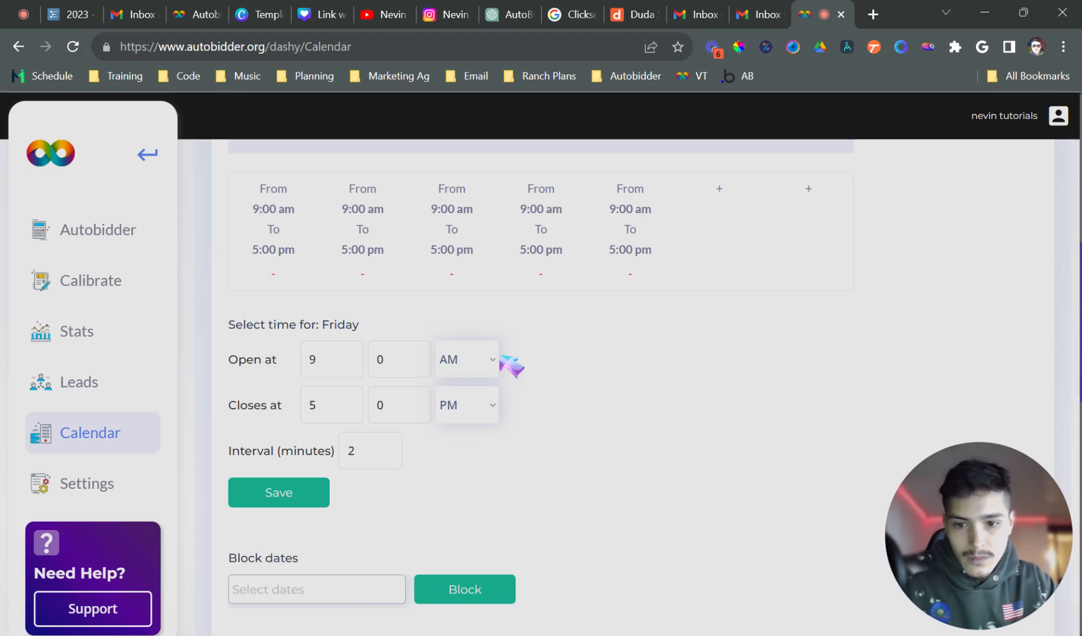
click(307, 495)
scroll(423, 449, up, 10)
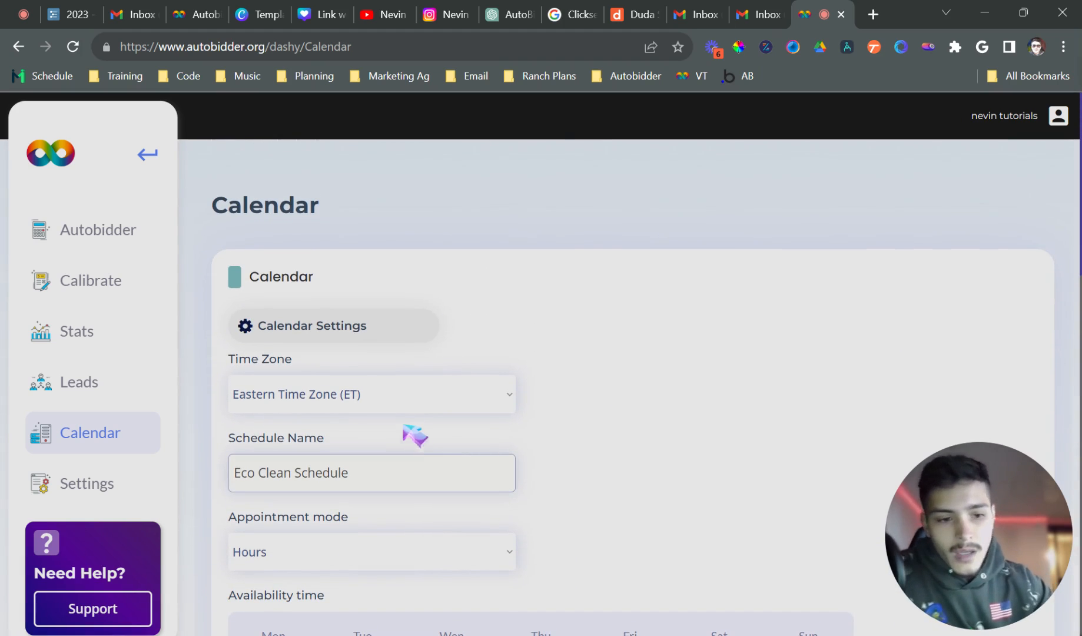
click(352, 324)
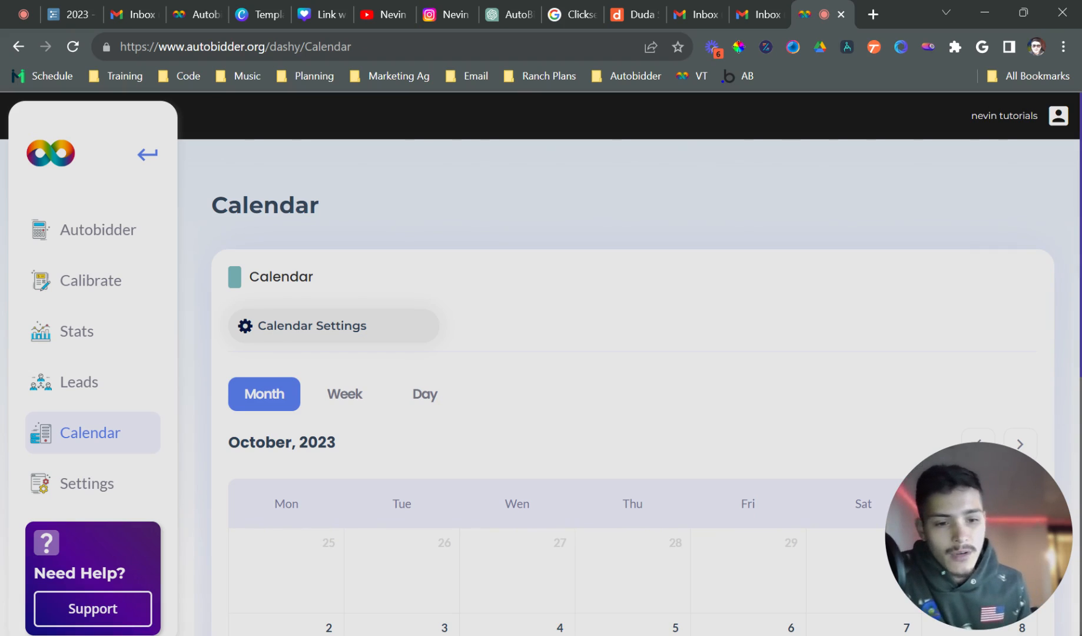
Step: Open the account's embed settings and examine the iframe embed code and the landing page link
click(134, 499)
scroll(346, 357, down, 2)
scroll(346, 357, down, 2)
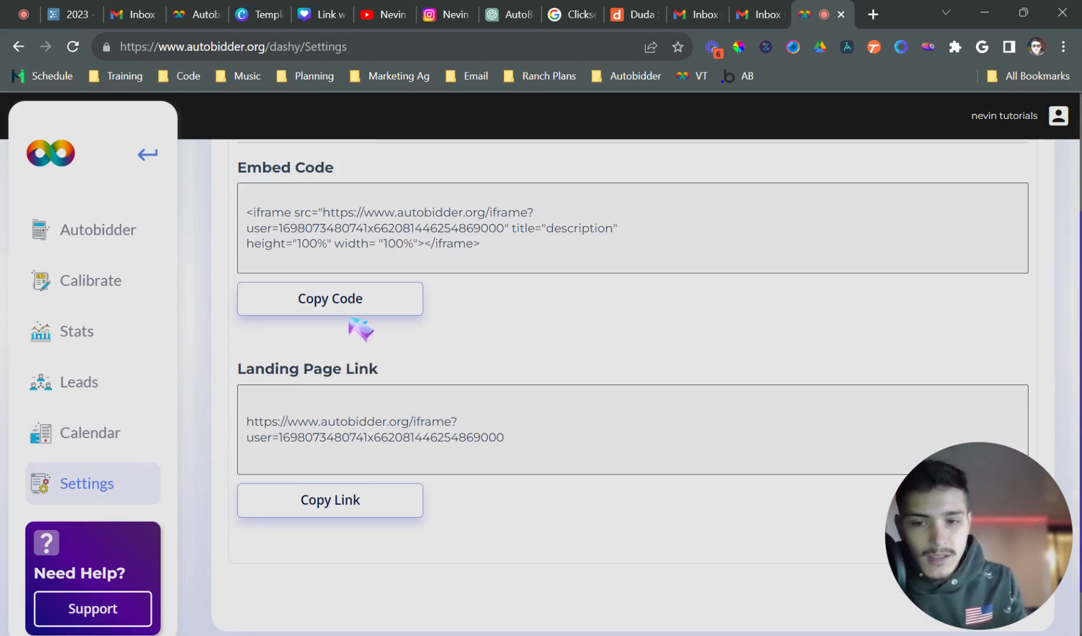
scroll(358, 326, up, 2)
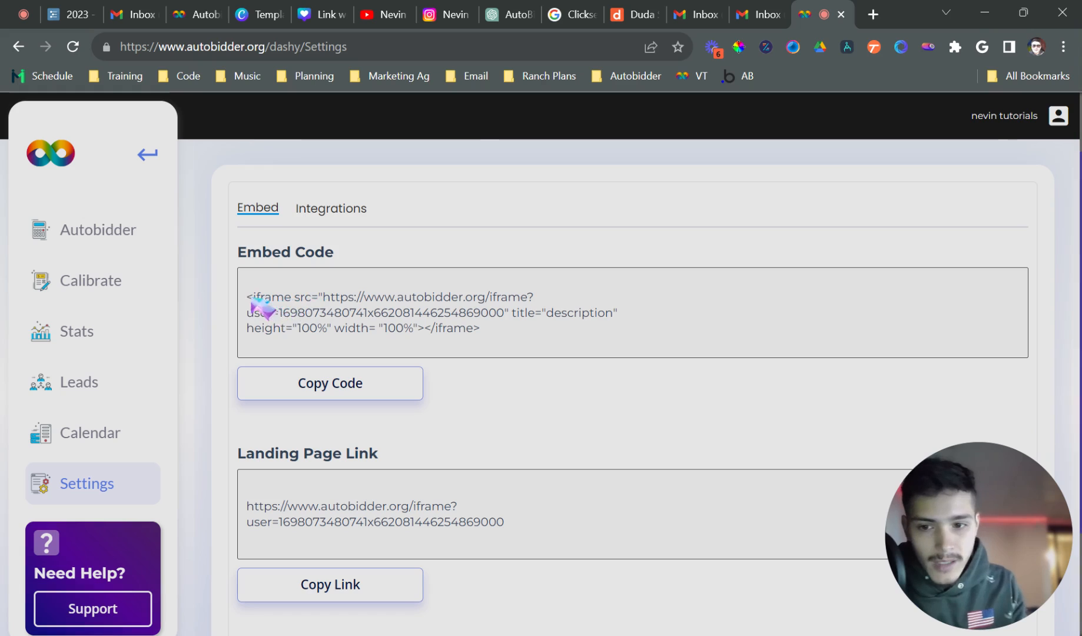
drag(248, 298, 469, 332)
click(519, 335)
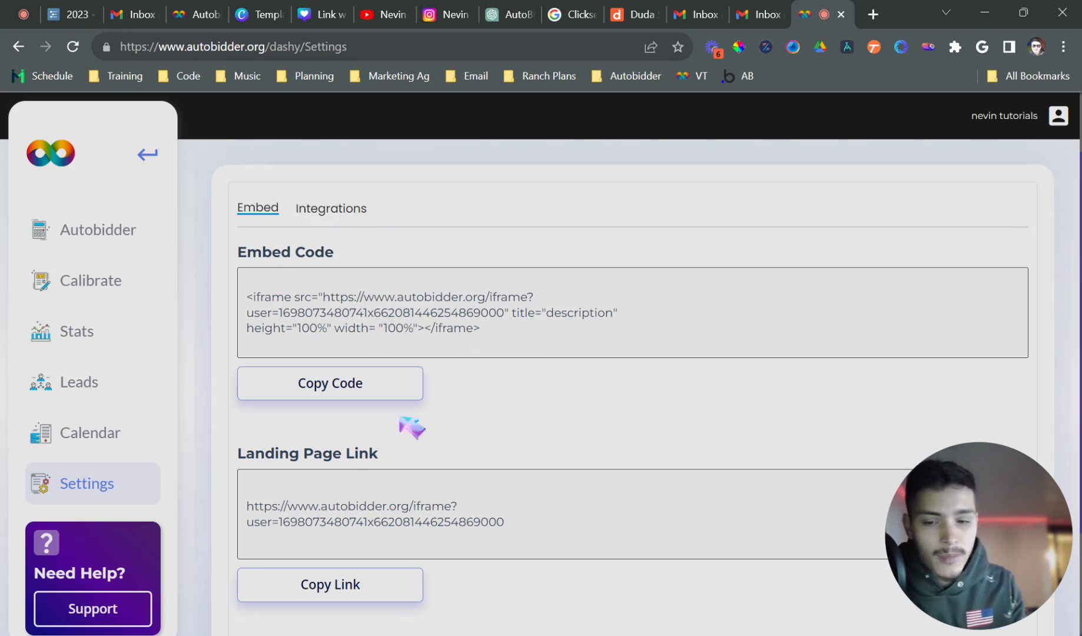
scroll(353, 456, down, 1)
scroll(350, 461, down, 2)
drag(248, 361, 391, 439)
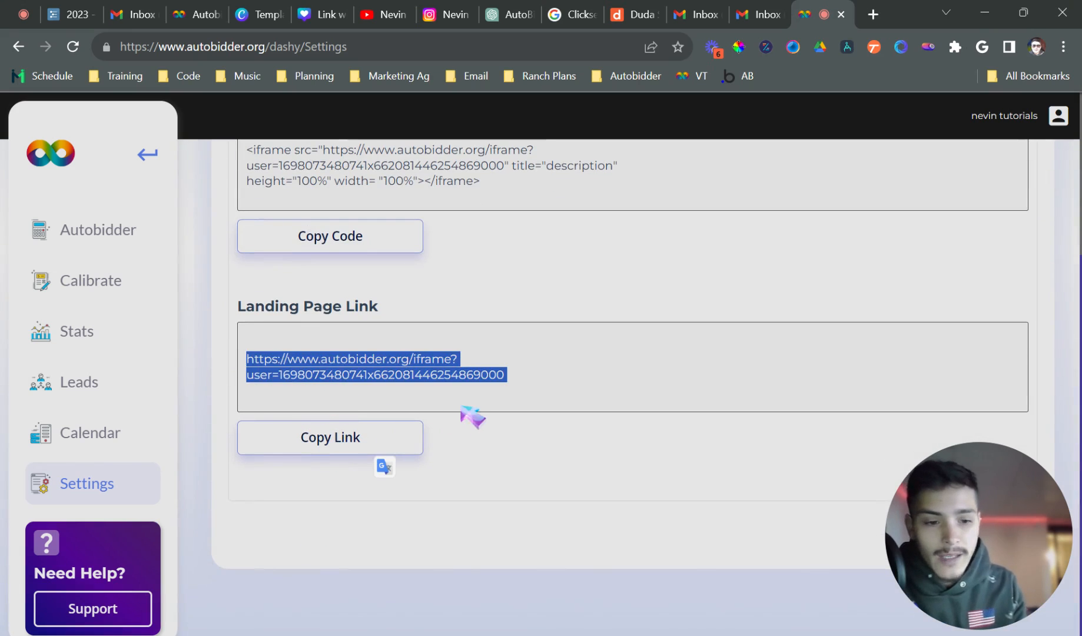
scroll(478, 421, up, 3)
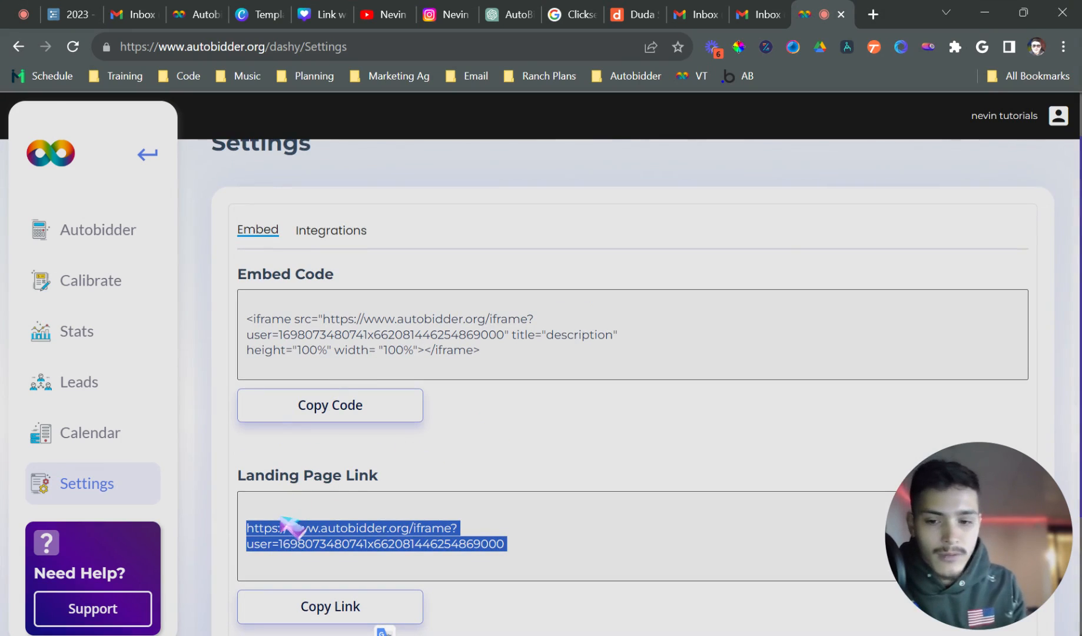
click(285, 536)
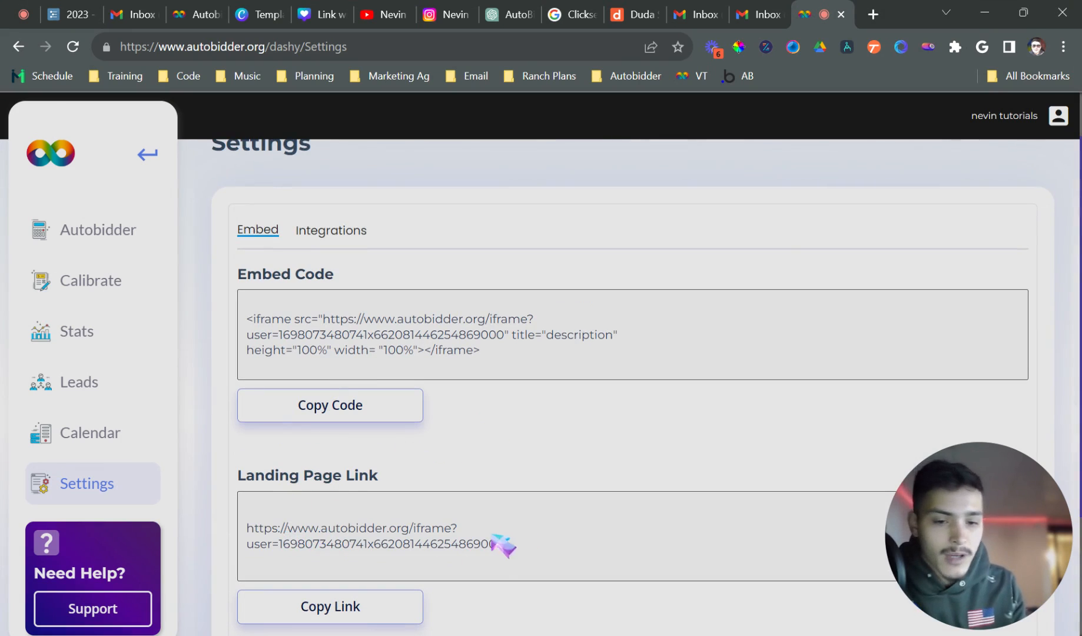
drag(246, 544, 290, 545)
Step: Browse the available integrations for ClickSend SMS, QuickBooks Online, Jobber and Gmail
click(344, 234)
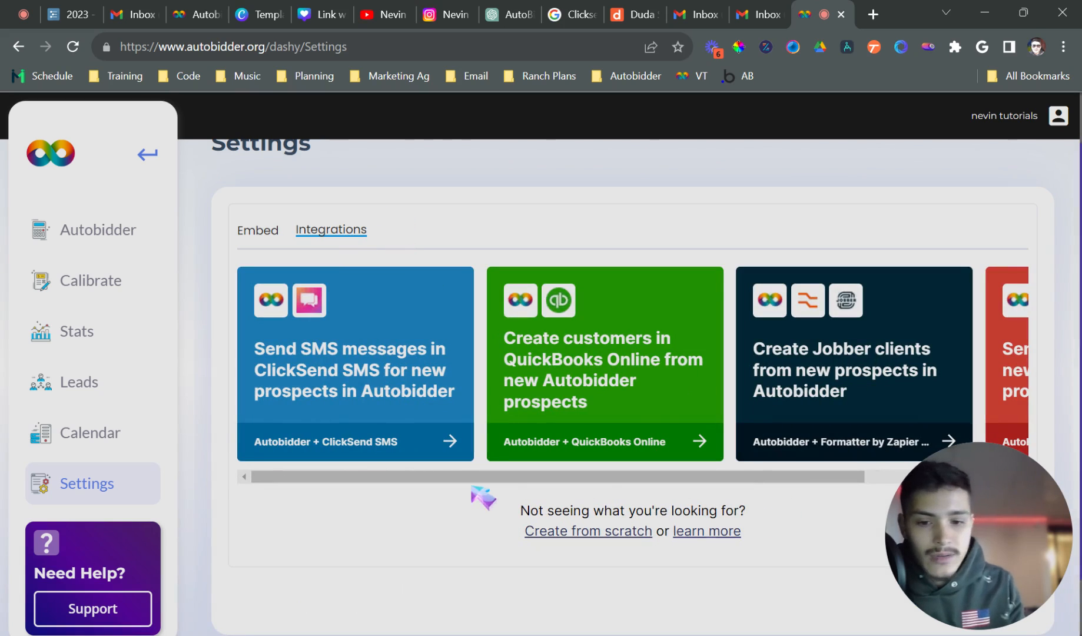
drag(478, 492, 580, 480)
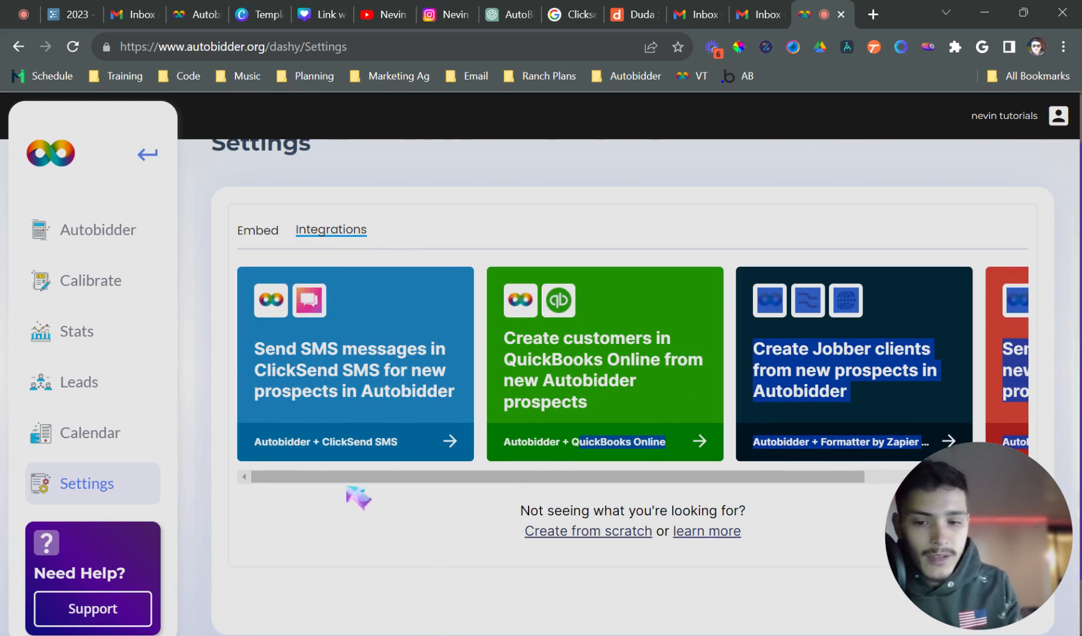
mouse_move(331, 482)
mouse_down()
mouse_move(386, 479)
mouse_move(321, 482)
mouse_up()
click(293, 523)
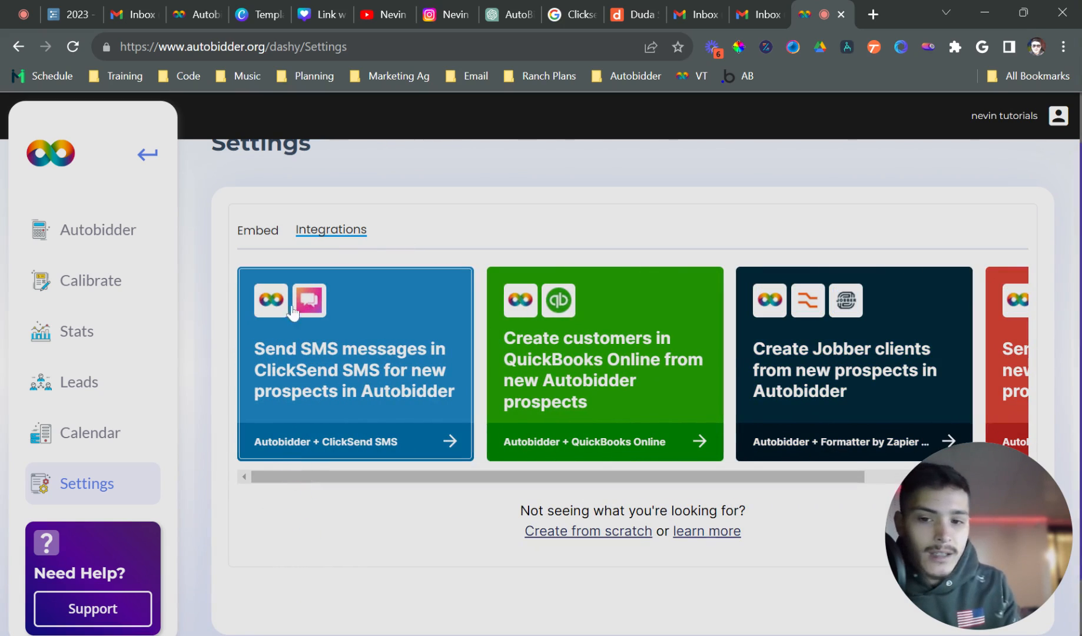
drag(272, 491, 399, 471)
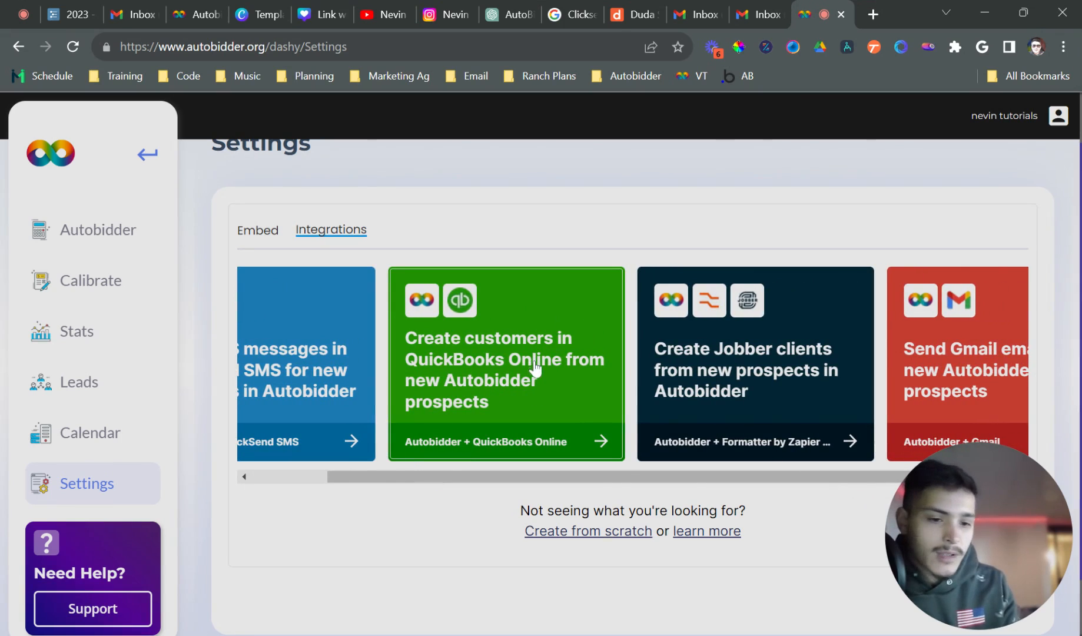
drag(490, 481, 650, 499)
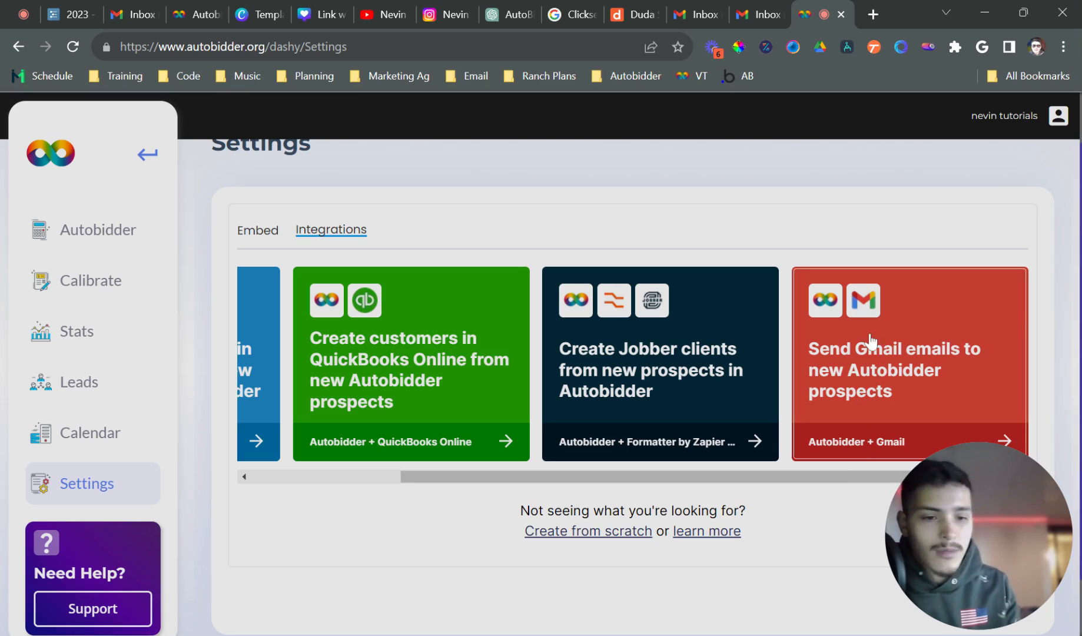
drag(805, 476, 518, 511)
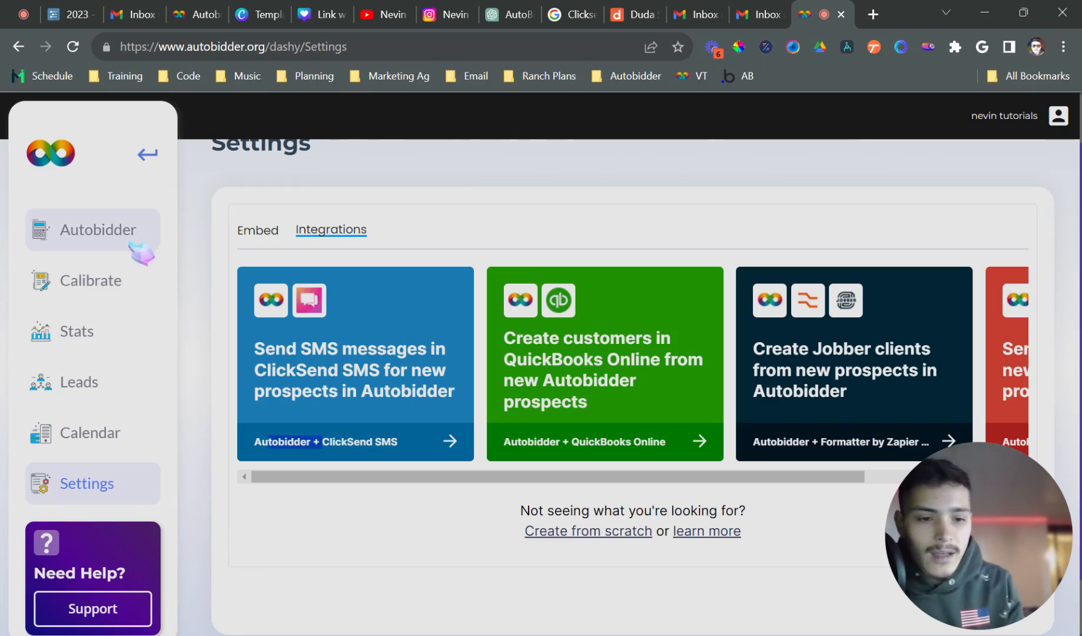
Step: Open the Roof Cleaning service in the Calibrate pricing section and examine its list of questions
click(128, 281)
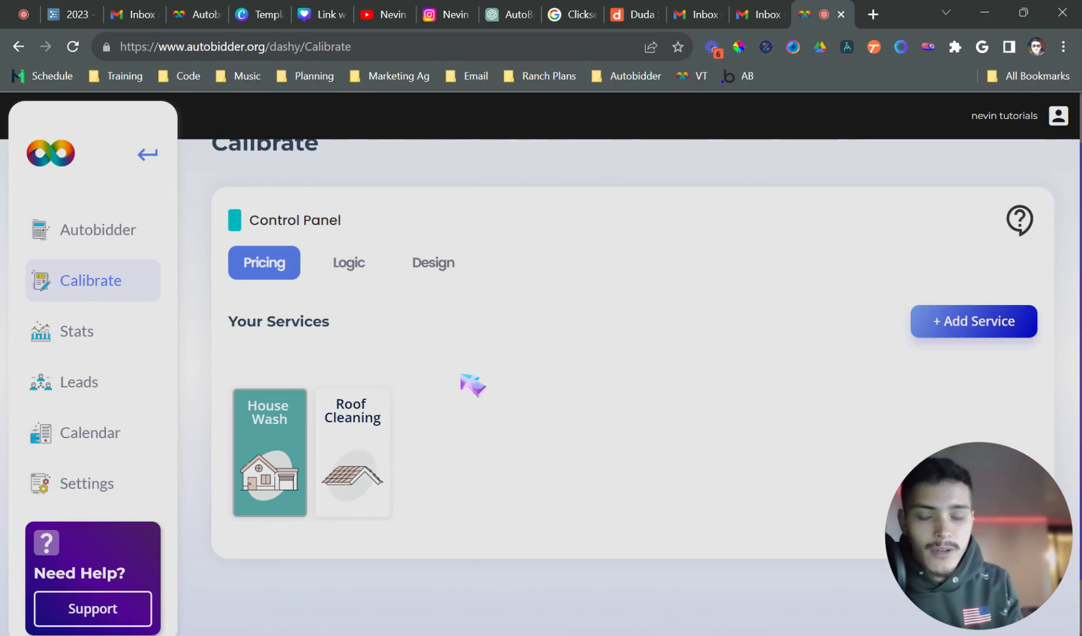
mouse_move(976, 601)
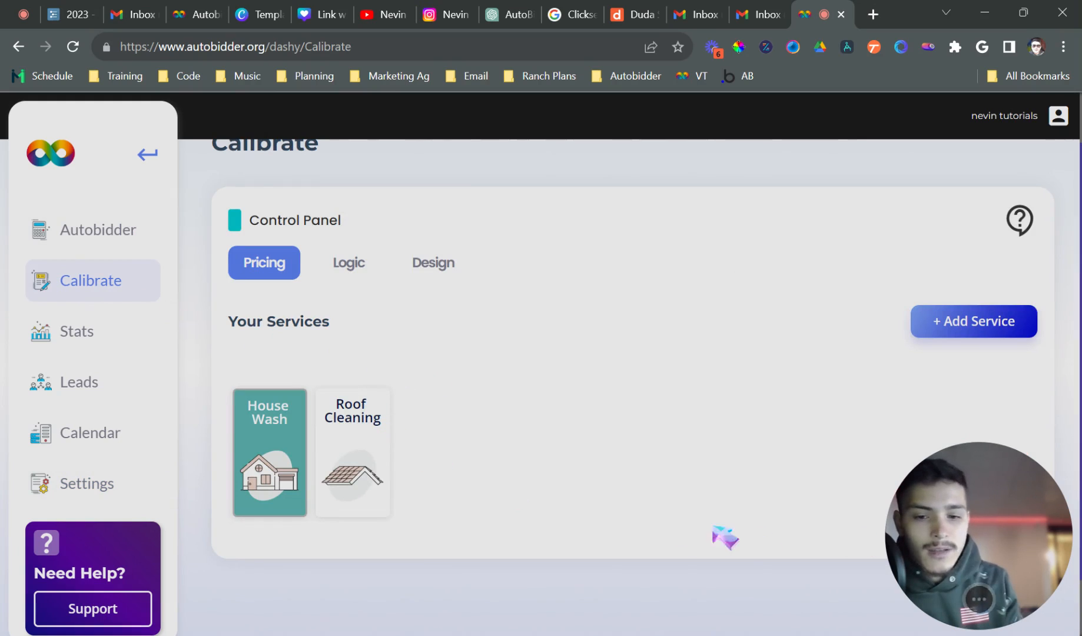
click(379, 452)
scroll(386, 453, down, 8)
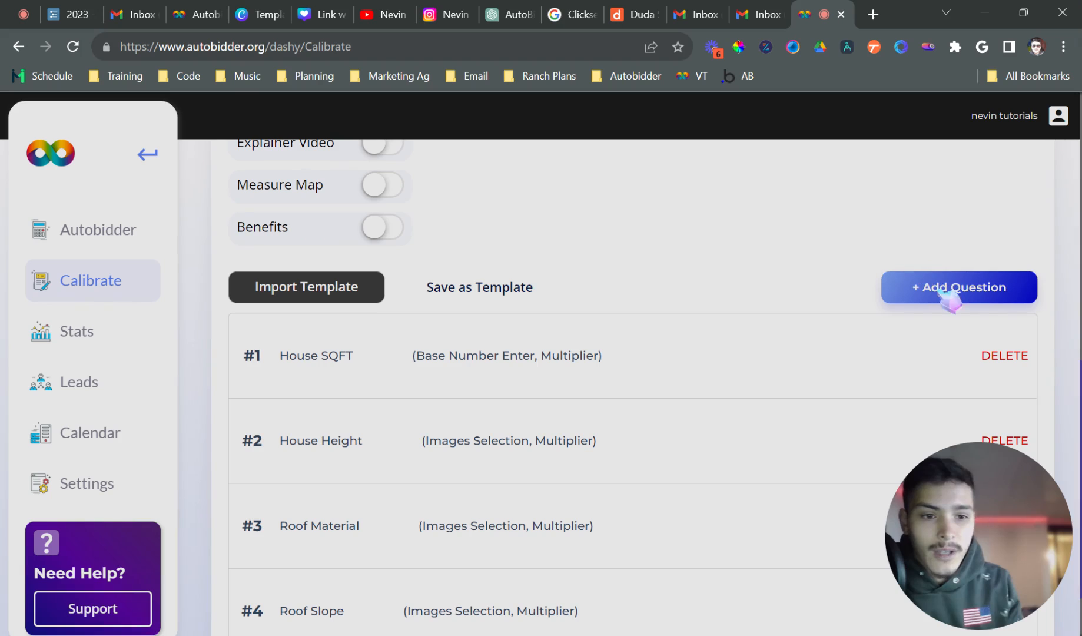
scroll(829, 394, down, 1)
scroll(814, 399, up, 1)
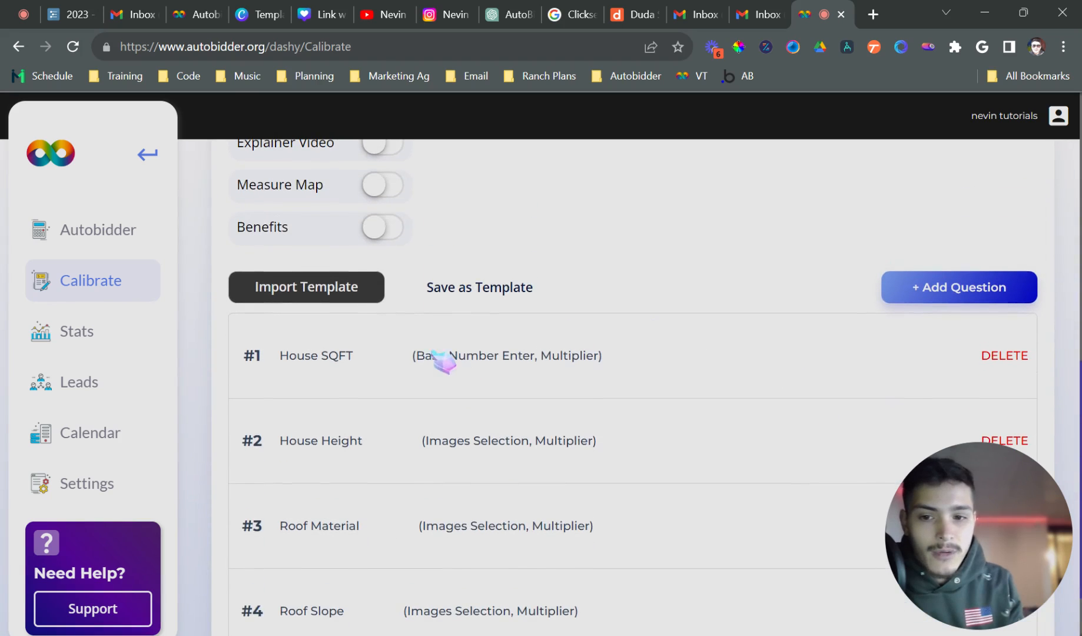
scroll(444, 399, up, 7)
scroll(449, 394, down, 4)
scroll(413, 396, down, 4)
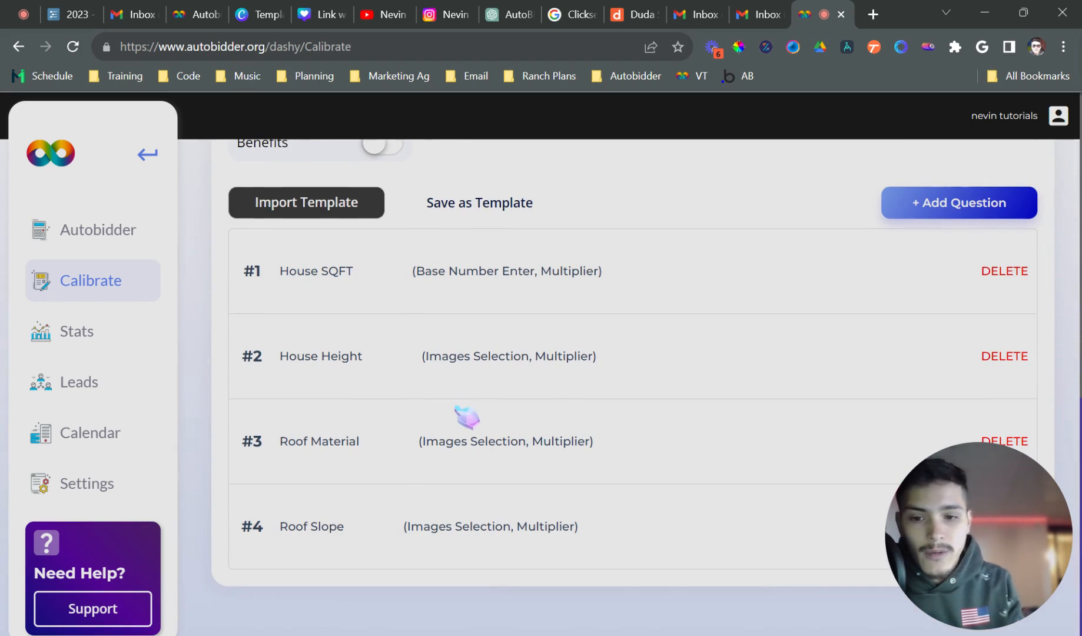
Step: Start a new Roof Cleaning question, look over the question types, and choose Images Selection
click(942, 206)
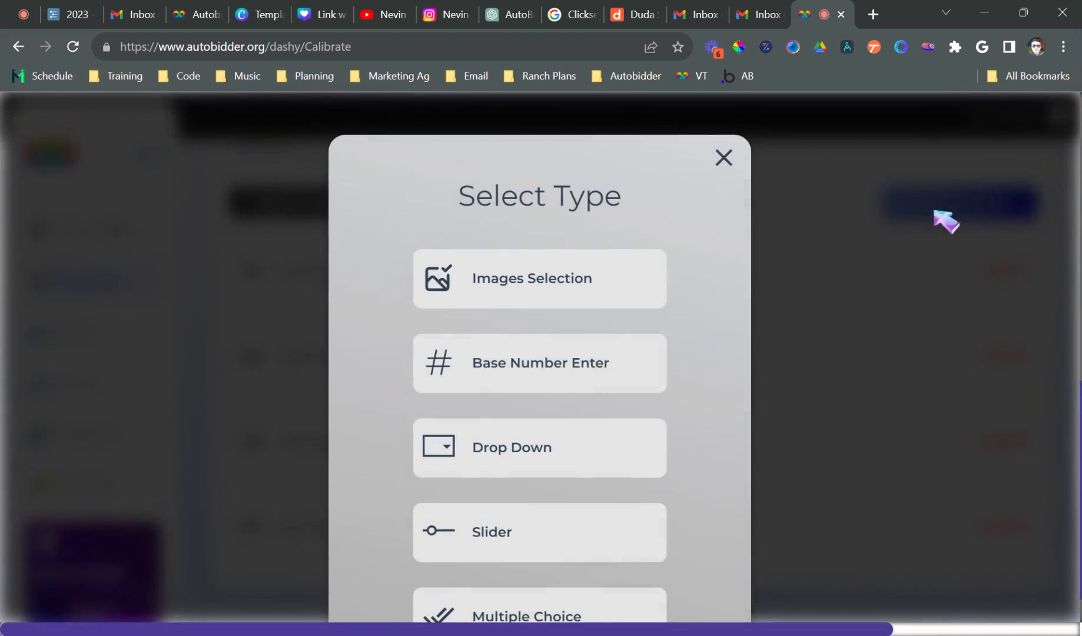
scroll(665, 401, down, 1)
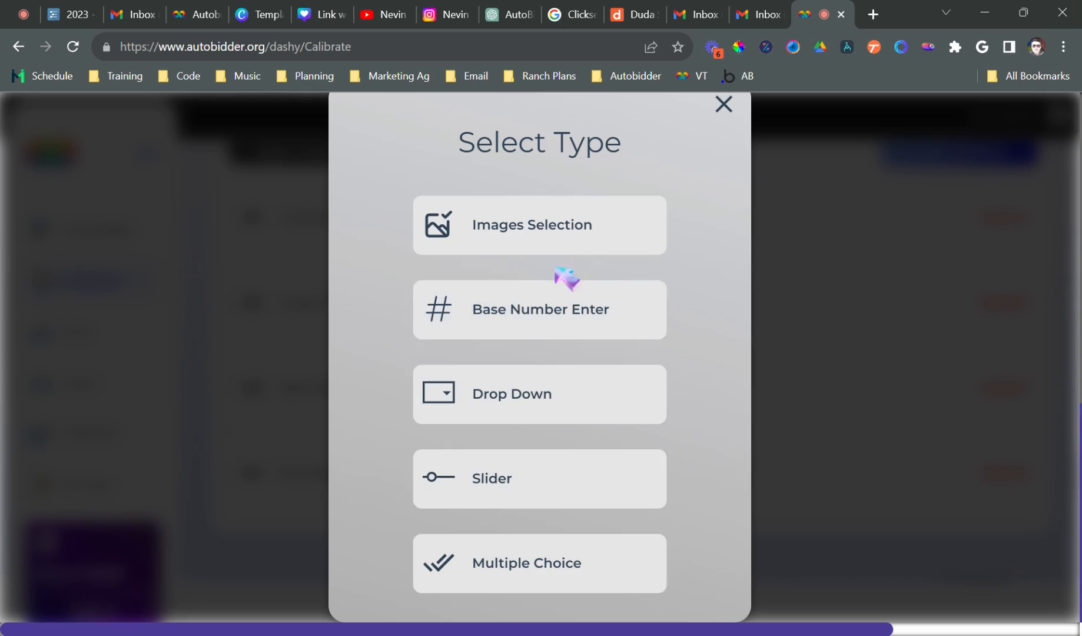
click(557, 229)
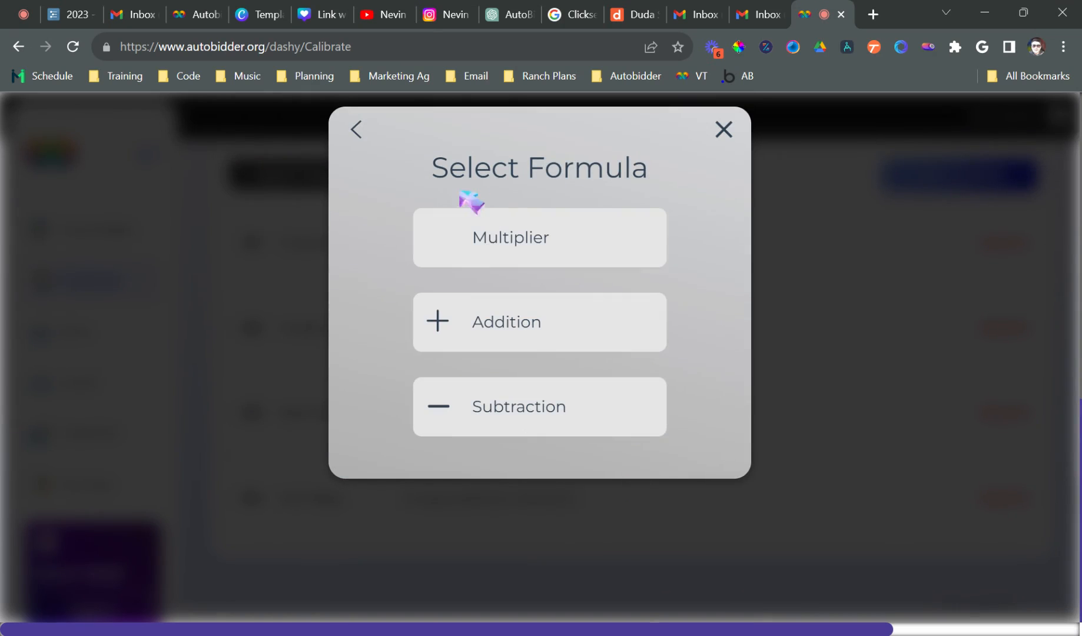
Step: Examine the Multiplier, Addition and Subtraction formula options, and go back to the question type selection
drag(420, 172, 651, 167)
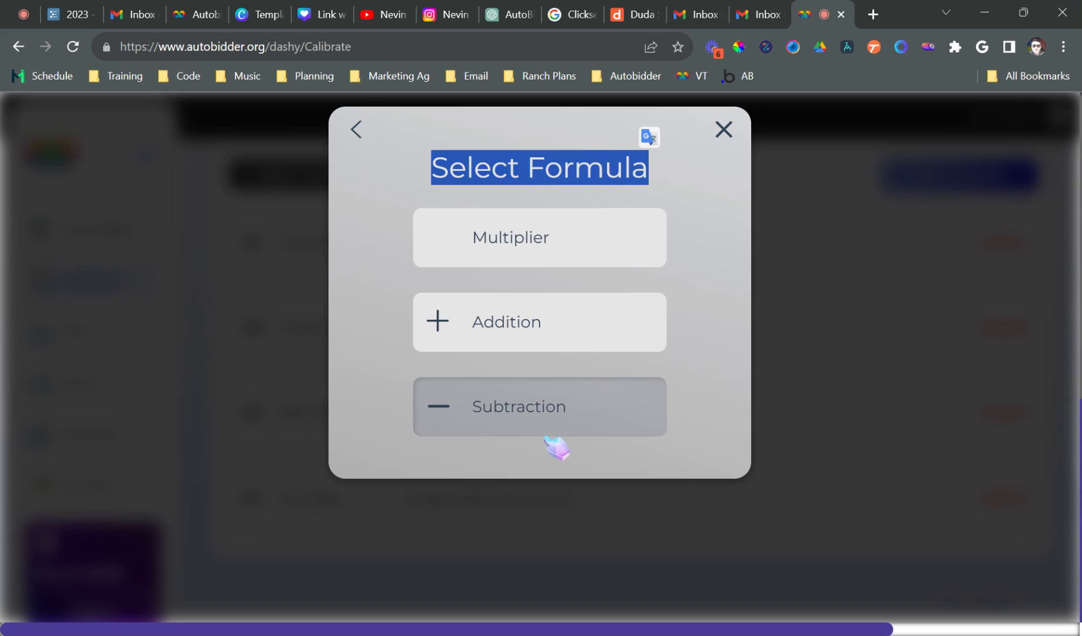
click(600, 251)
drag(600, 251, 483, 248)
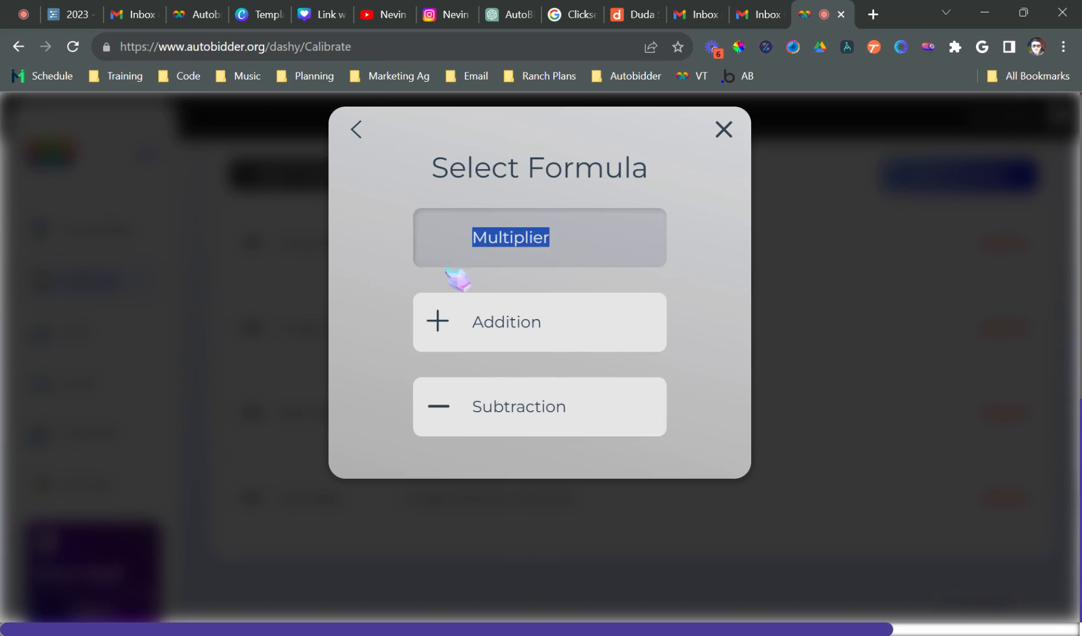
drag(465, 341, 676, 341)
click(709, 303)
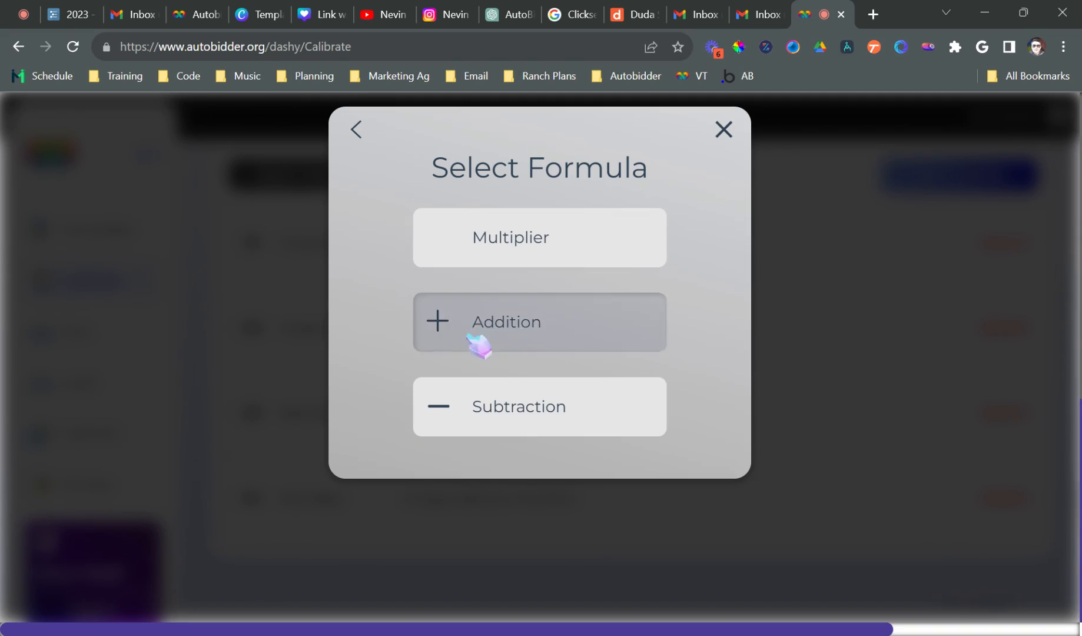
click(359, 131)
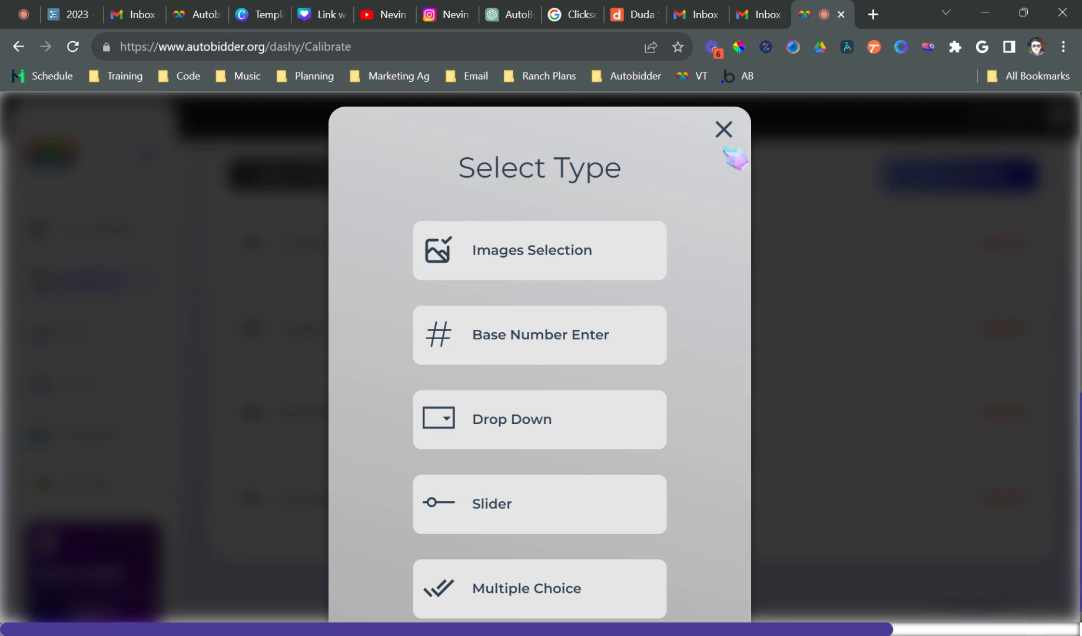
Step: Leave the question type selection without adding a question, and examine the Logic options in the Calibrate control panel
click(723, 131)
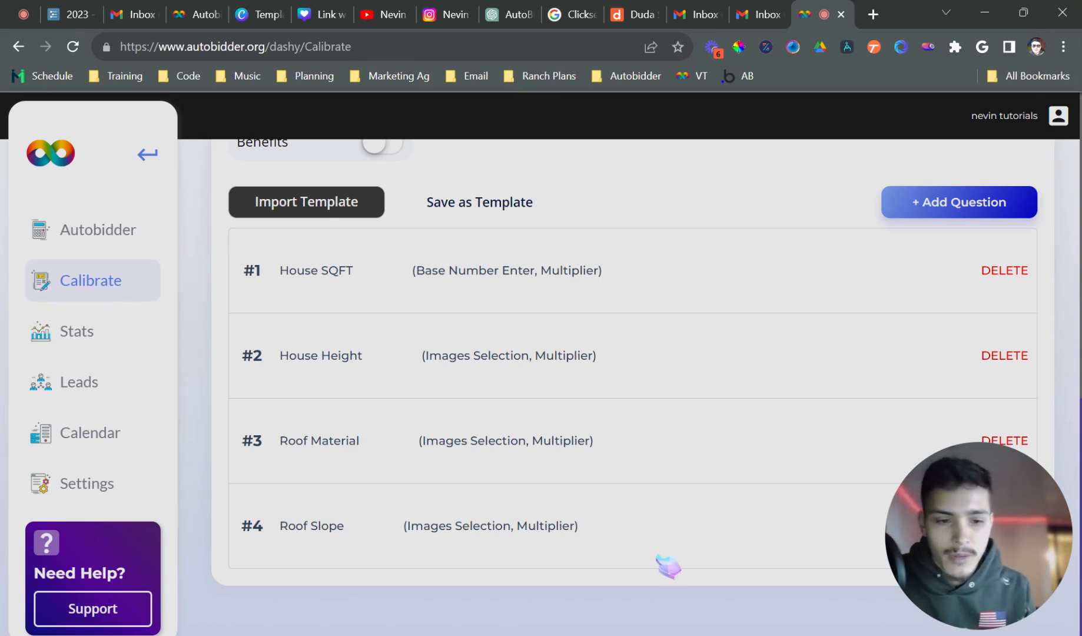
scroll(589, 576, up, 7)
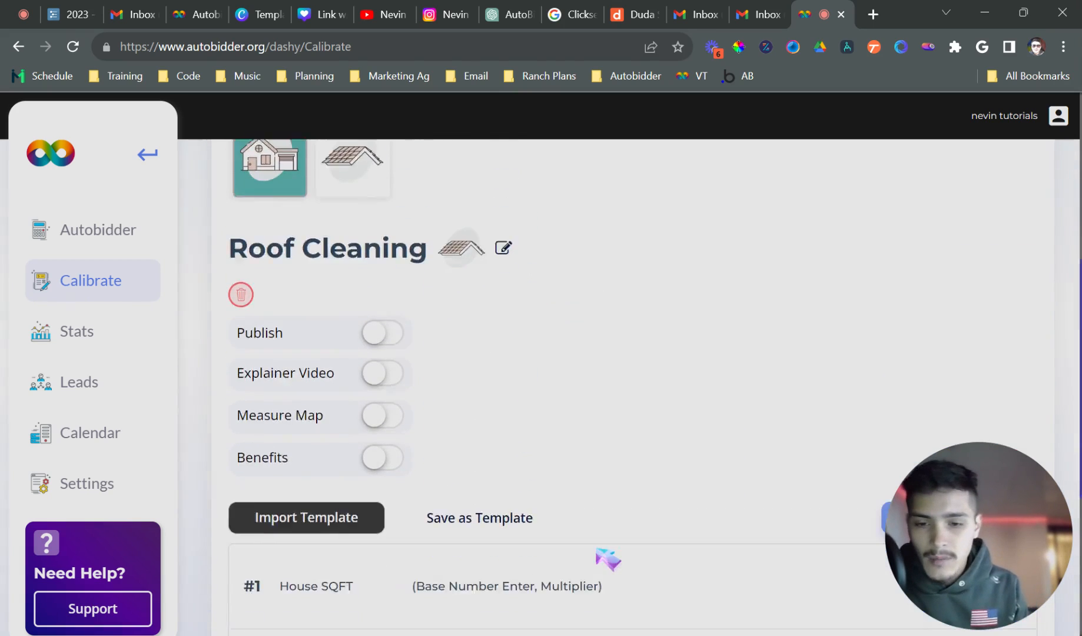
scroll(355, 325, up, 5)
click(350, 324)
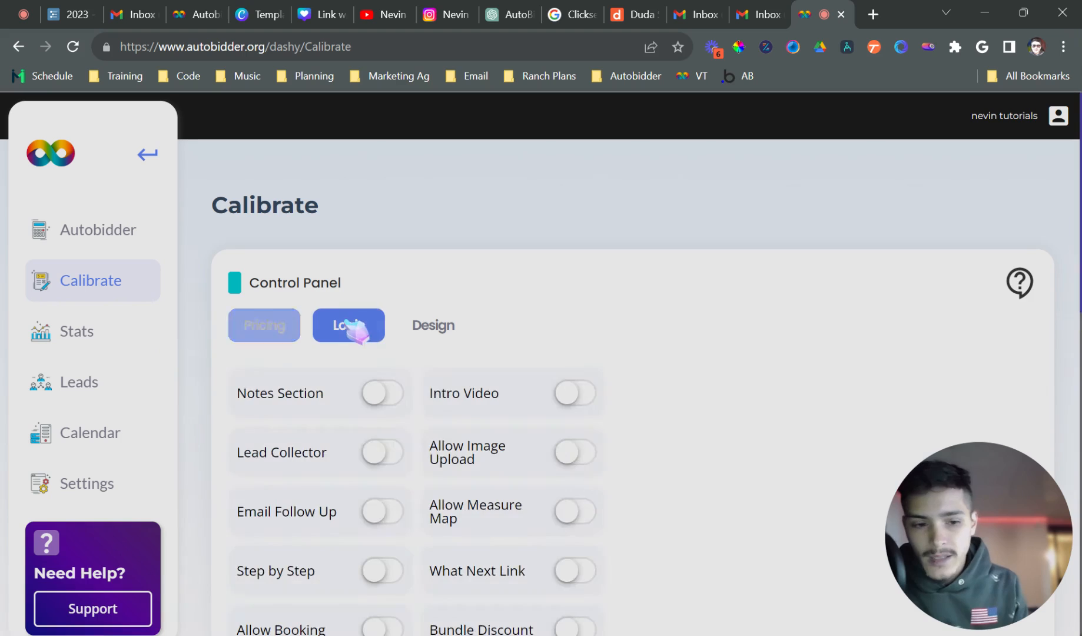
scroll(471, 383, down, 3)
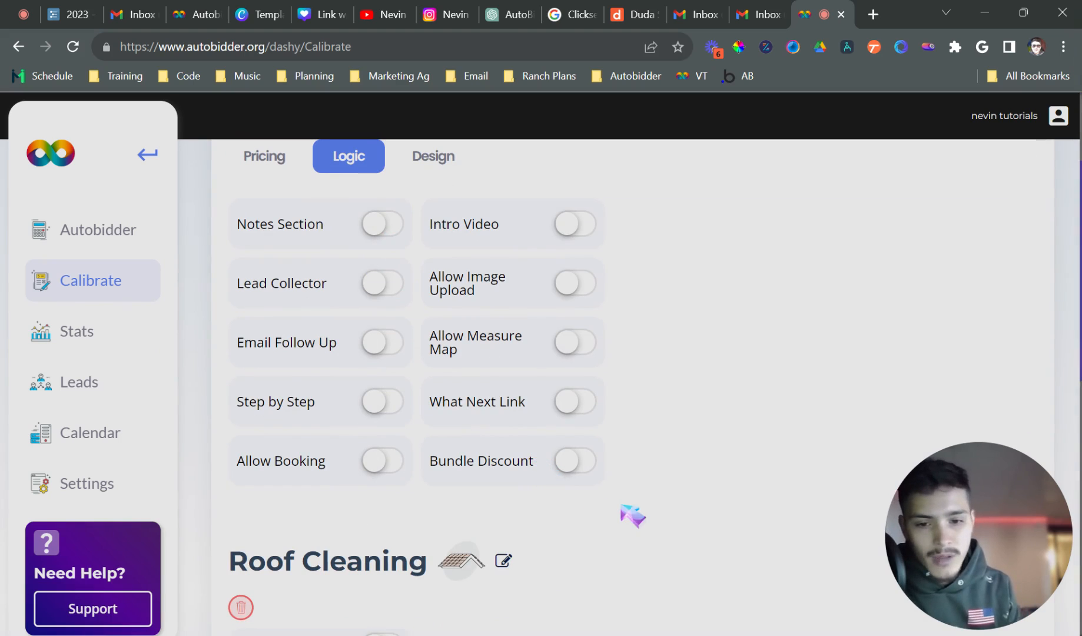
Step: Examine the Design options for colors, videos and price cards, and flip through the Logic and Pricing sections for comparison
click(460, 170)
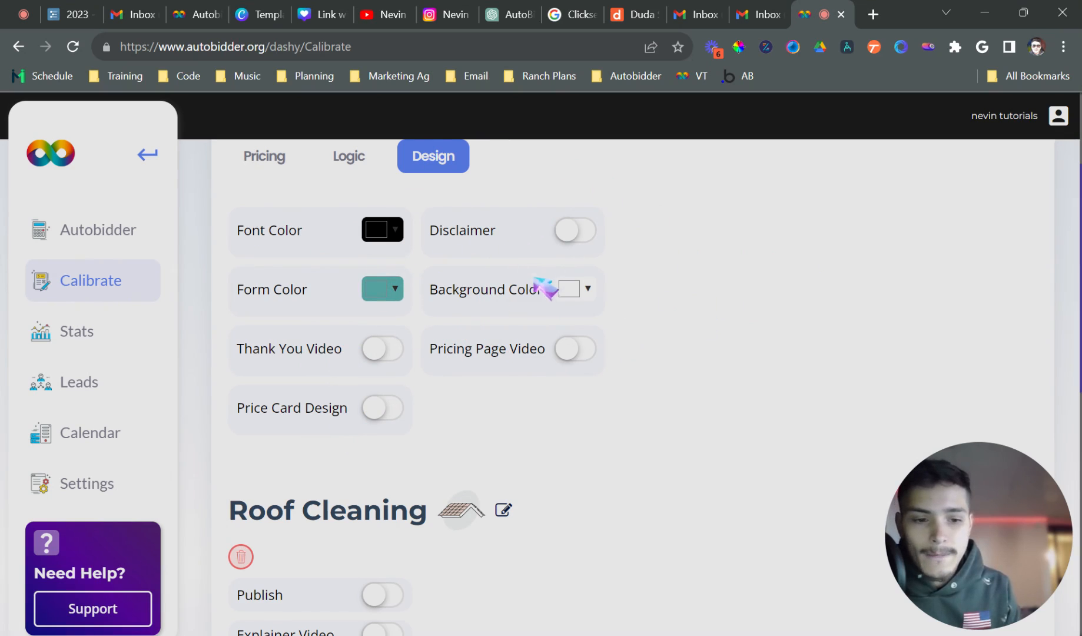
click(353, 159)
click(287, 159)
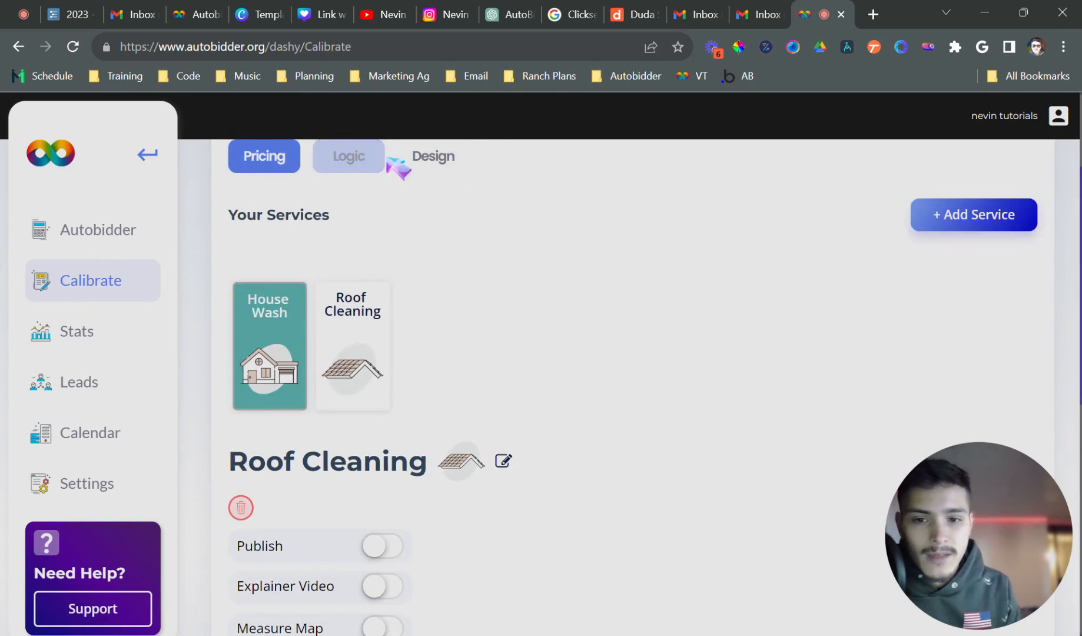
click(418, 166)
Step: Review the Logic switches once more and return to the Pricing section with the list of services
click(380, 168)
scroll(327, 326, down, 3)
scroll(336, 336, up, 4)
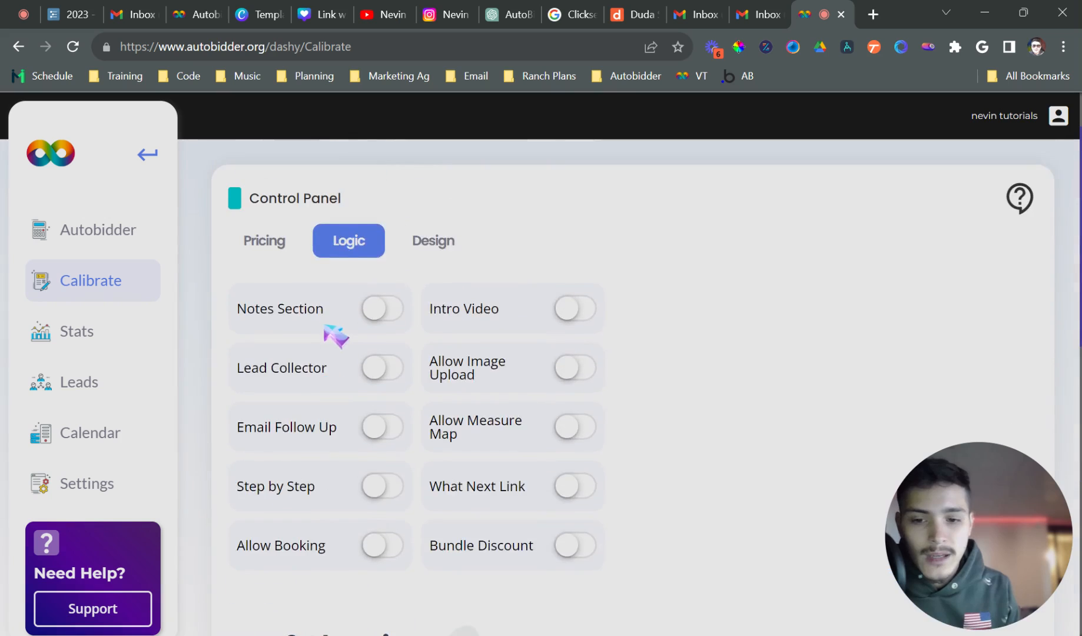
scroll(338, 345, down, 5)
scroll(338, 345, up, 6)
click(262, 325)
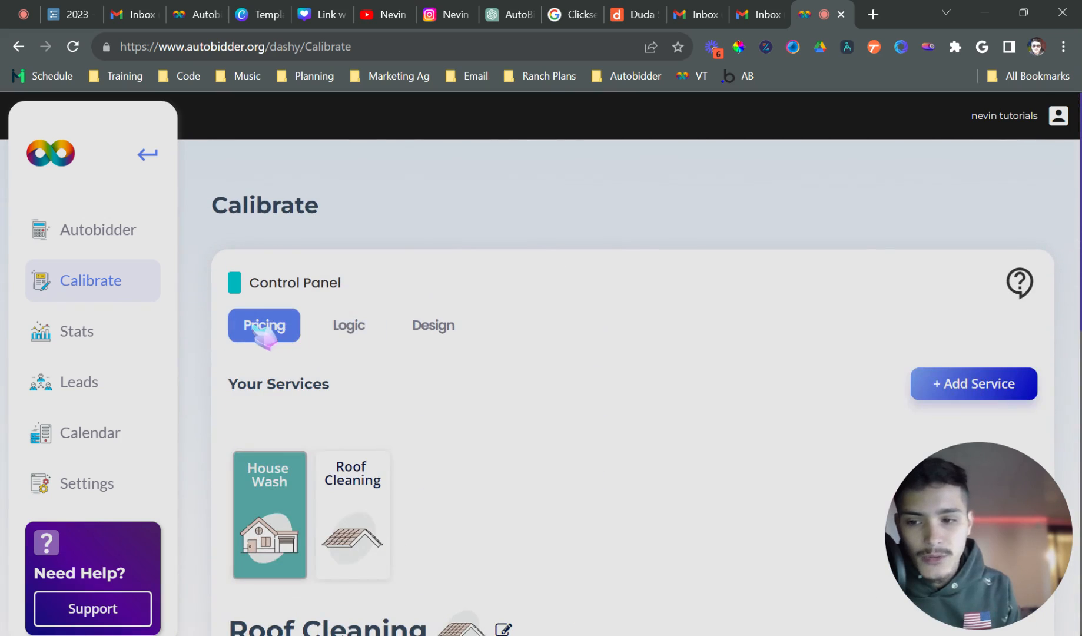